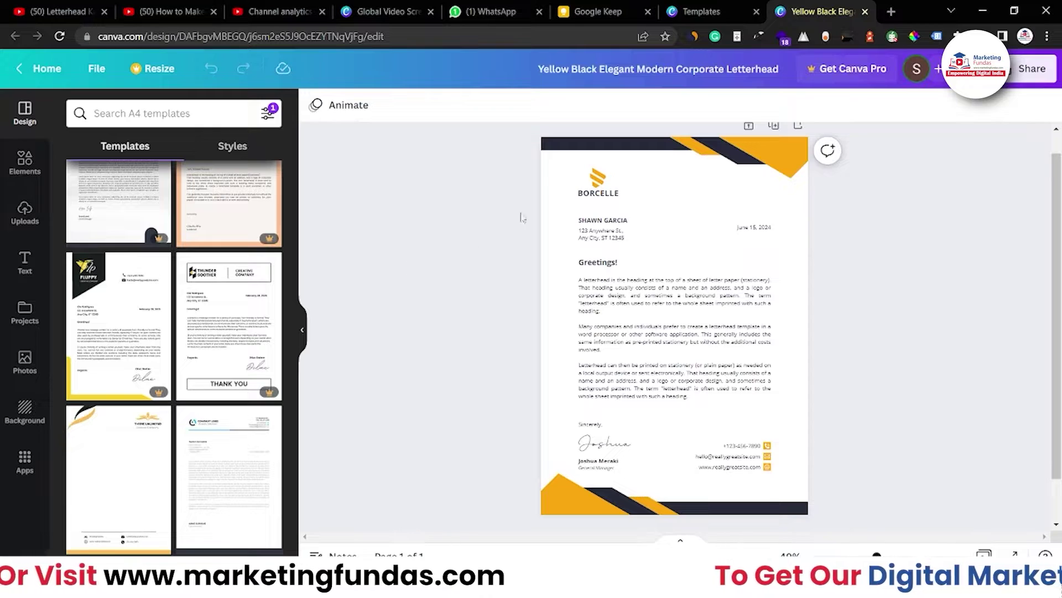
Delete the Borcelle logo icon and its BORCELLE wordmark from the header.
click(596, 195)
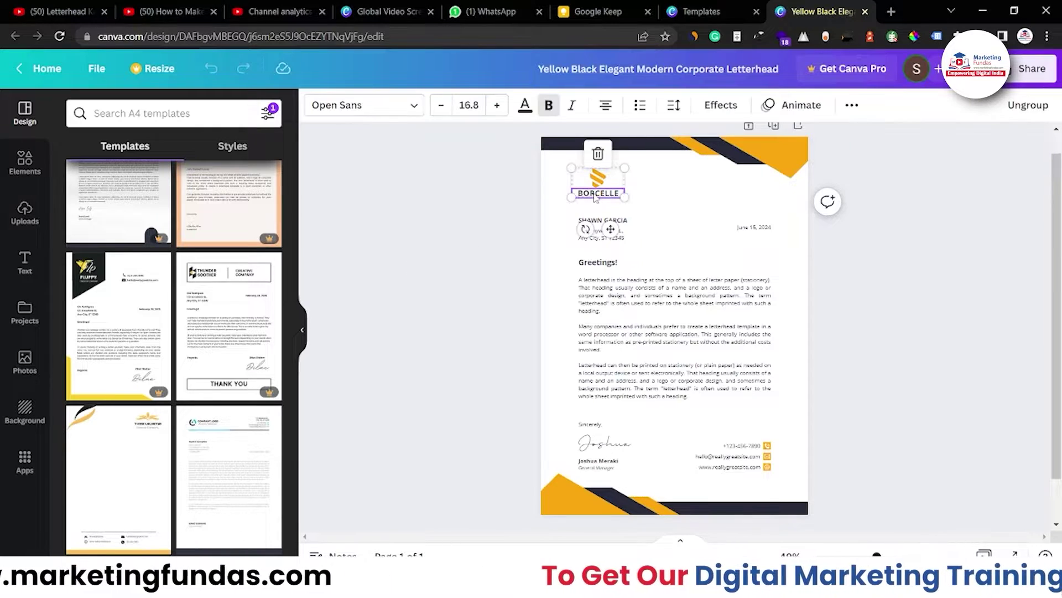
click(597, 153)
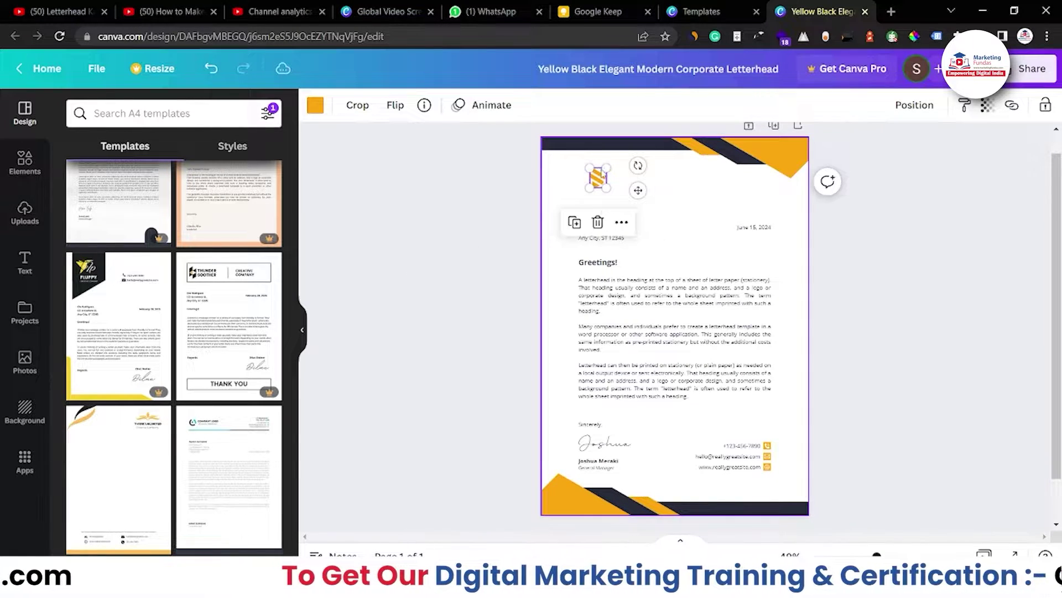
click(605, 225)
Delete the sample body paragraph and the Greetings! heading.
click(597, 290)
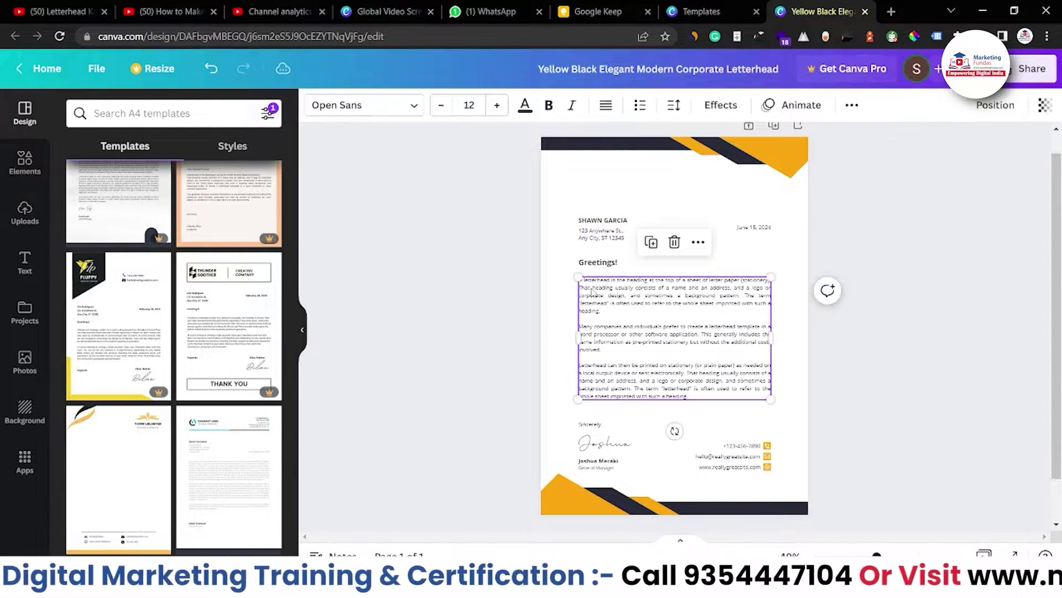
click(675, 243)
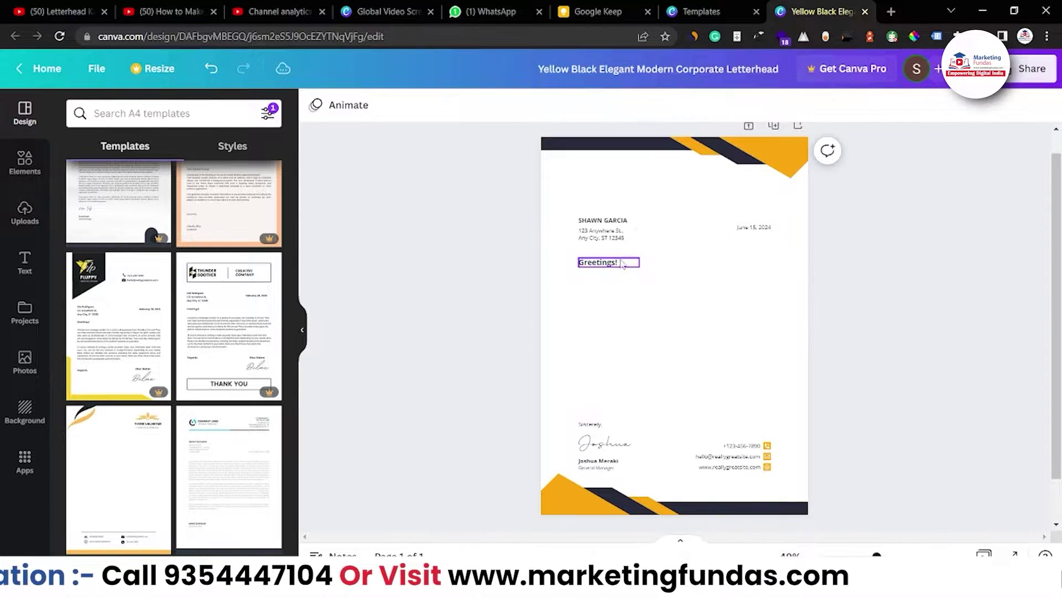
click(623, 264)
click(607, 221)
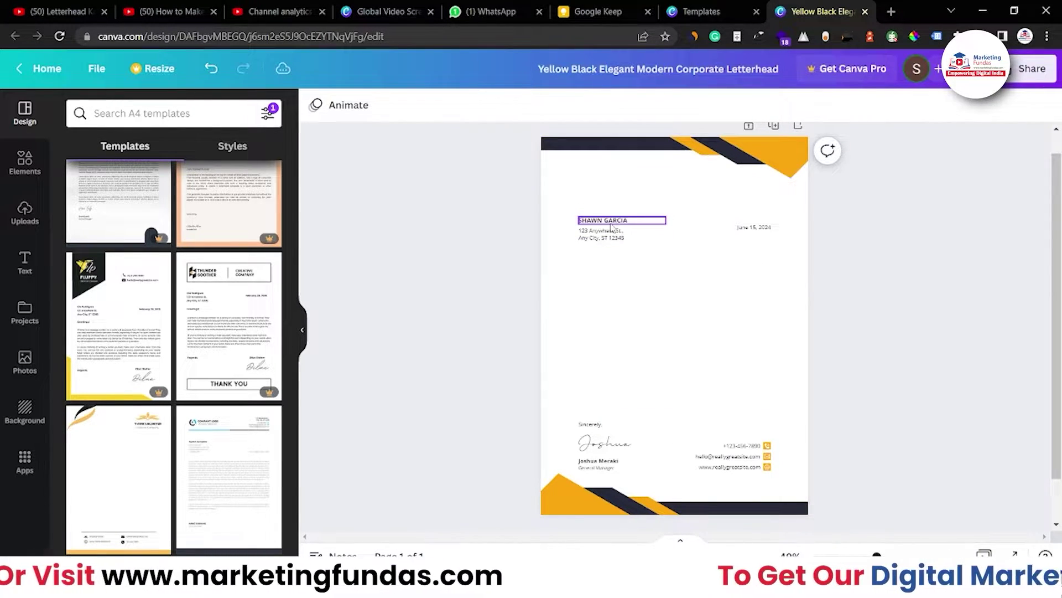
Marquee-select the name, address and date text block and delete it.
click(560, 253)
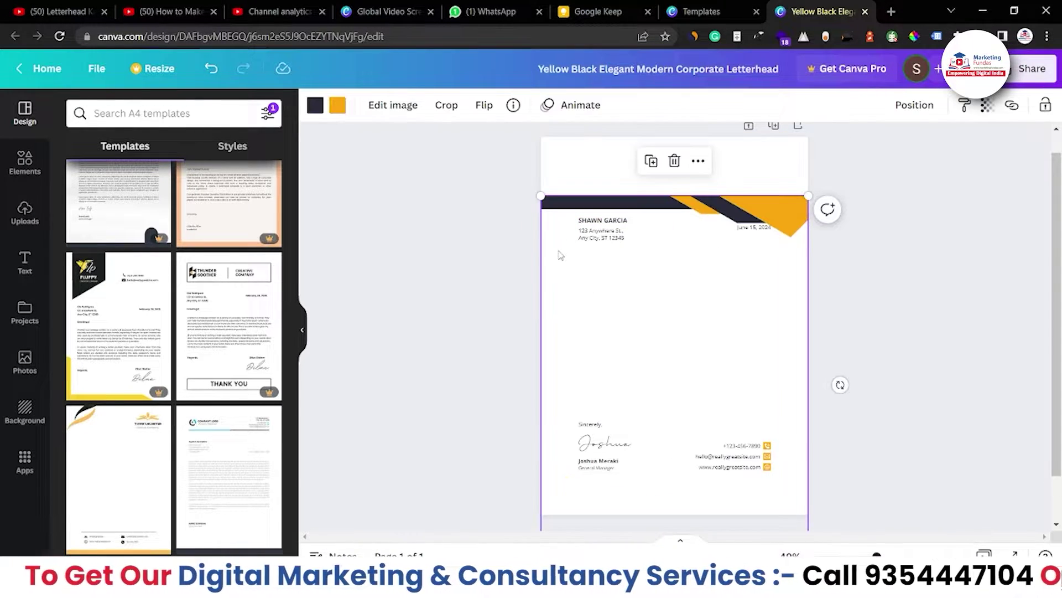
drag(494, 213, 781, 256)
key(Delete)
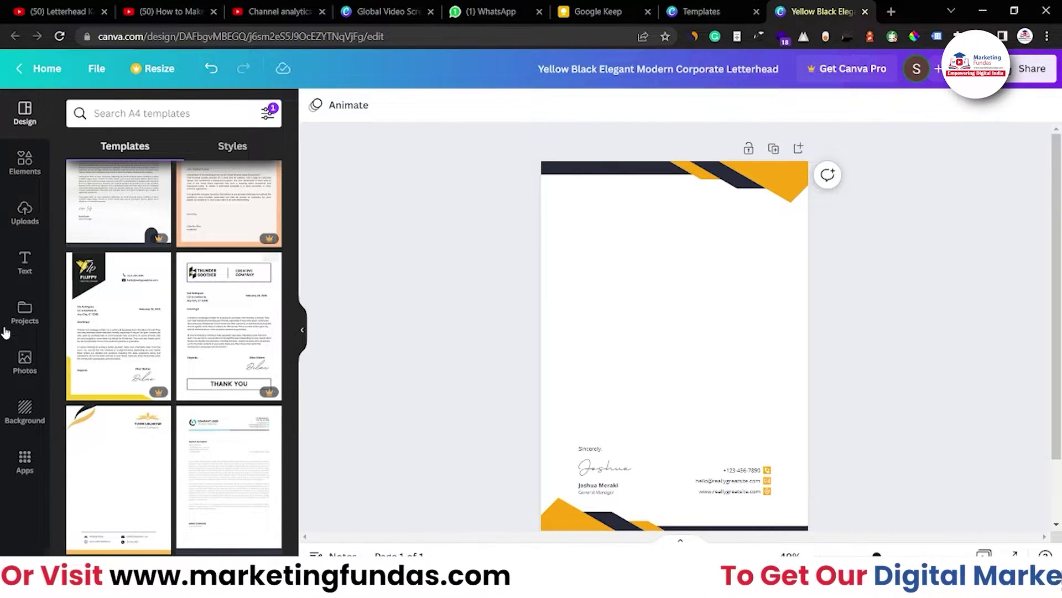
Add the uploaded Marketing Fundas logo to the page and shrink it to a small size.
click(20, 221)
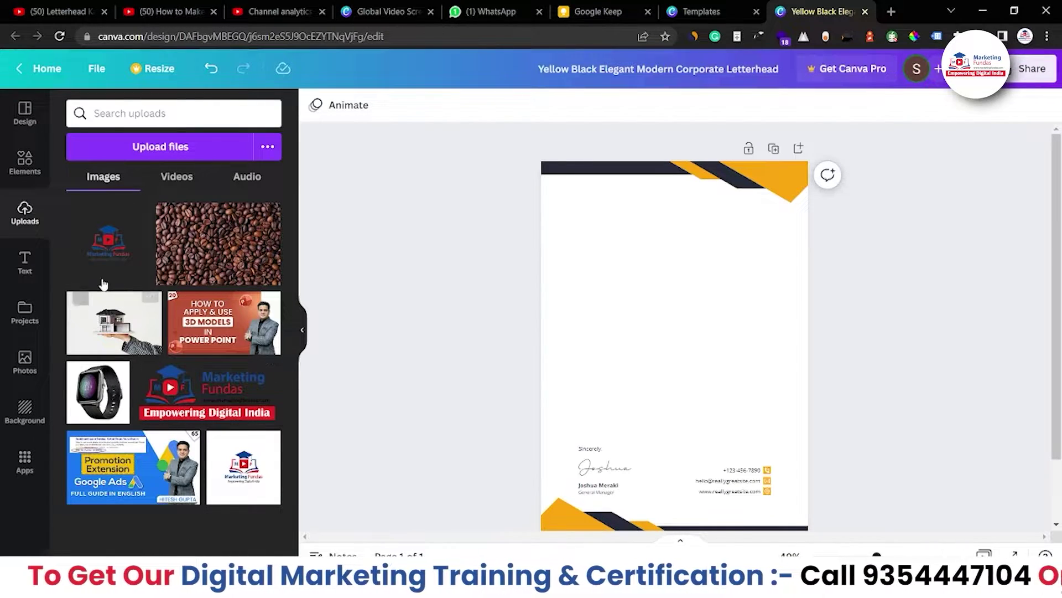
drag(100, 261, 614, 288)
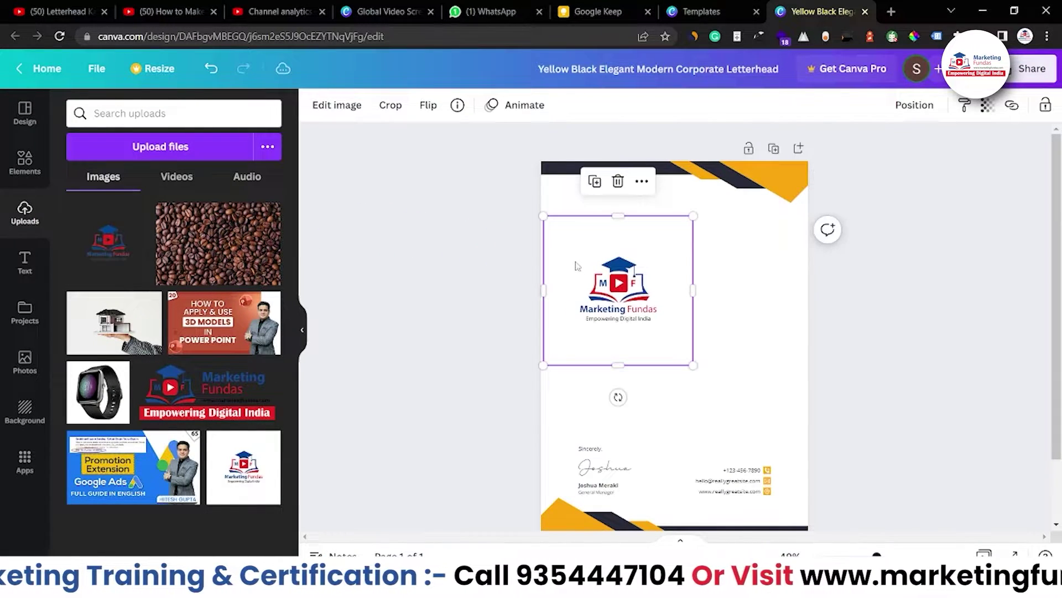
drag(543, 216, 604, 282)
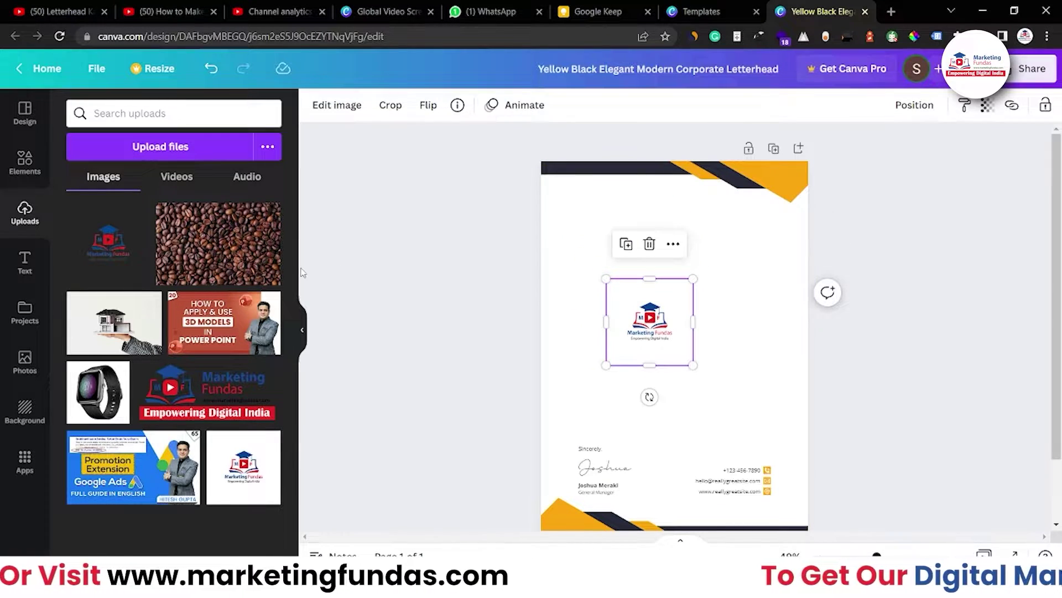
click(146, 150)
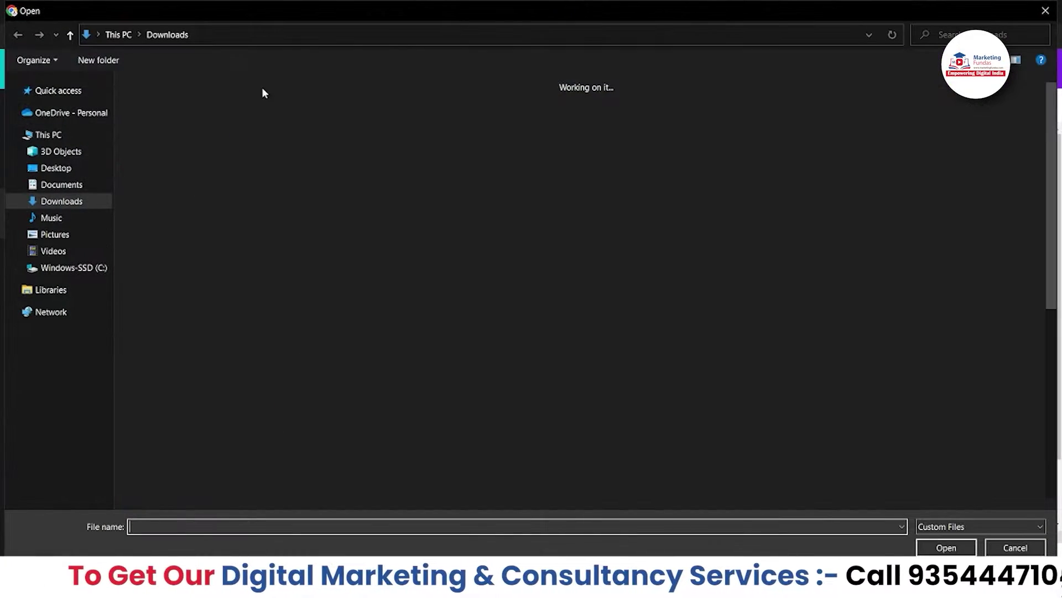
click(1038, 551)
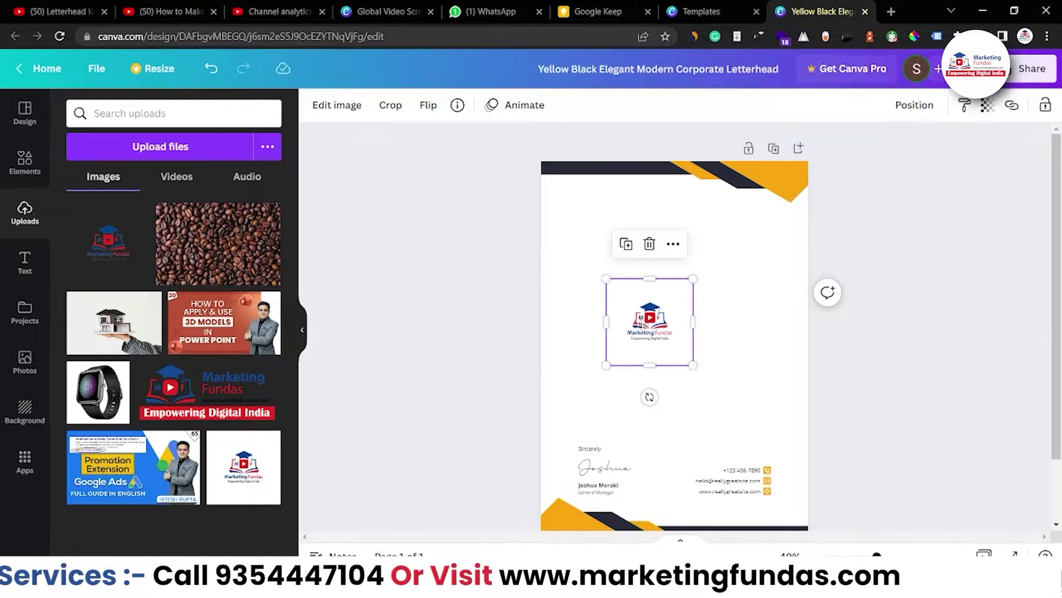
Move the logo to the top-left corner, crop its empty margin, and make it slightly smaller.
drag(607, 269, 575, 206)
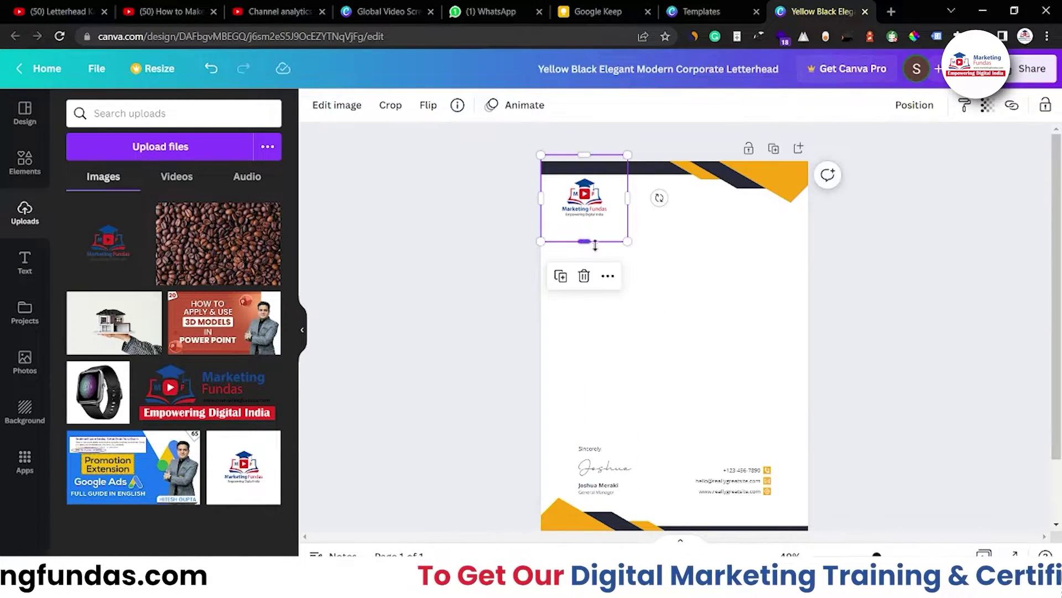
double_click(627, 242)
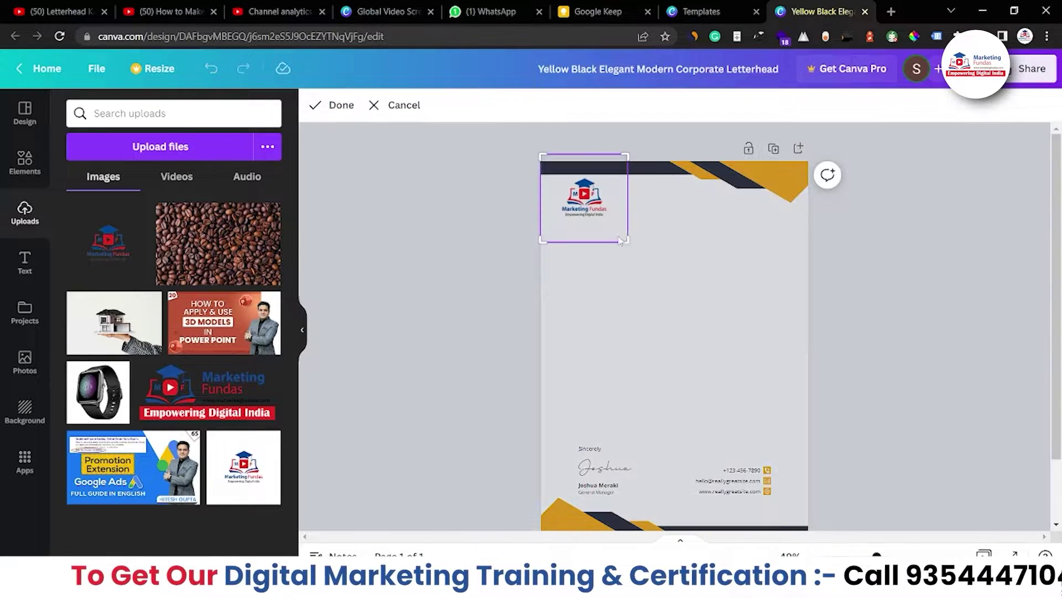
drag(542, 155, 556, 168)
click(394, 148)
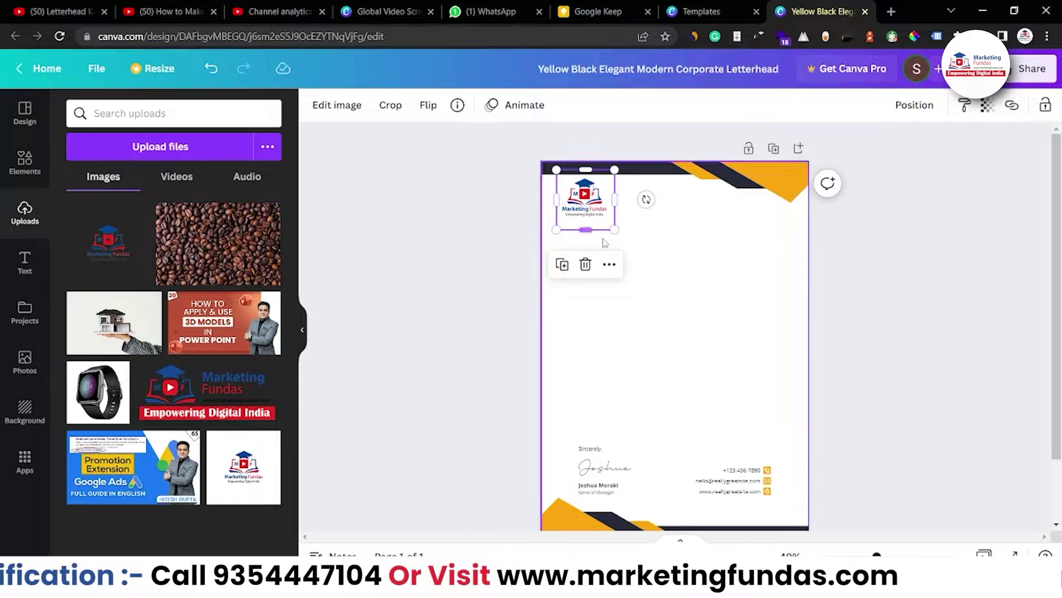
drag(615, 230, 592, 210)
click(489, 287)
click(454, 247)
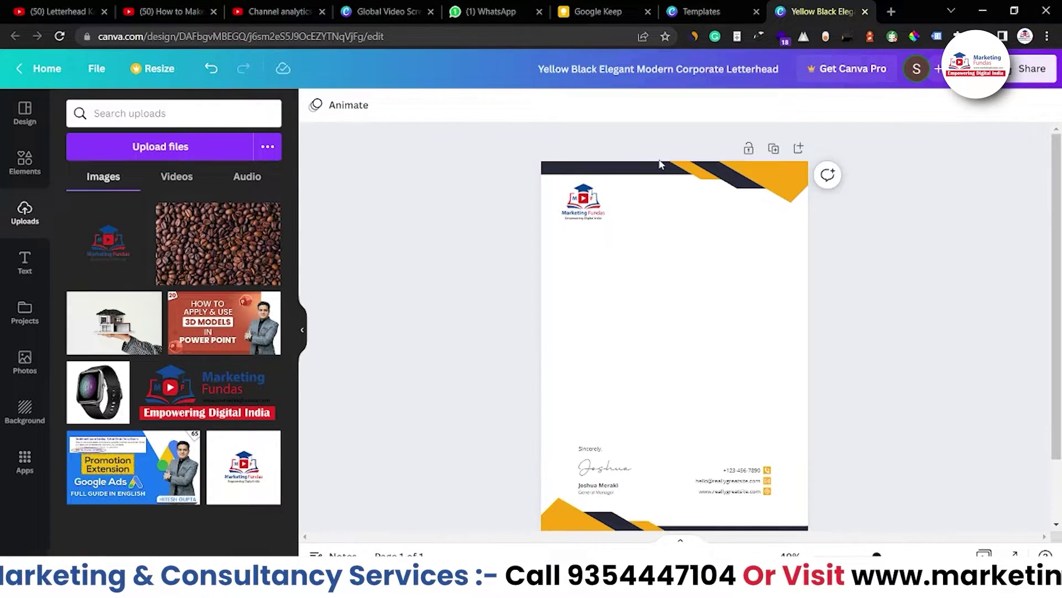
click(669, 175)
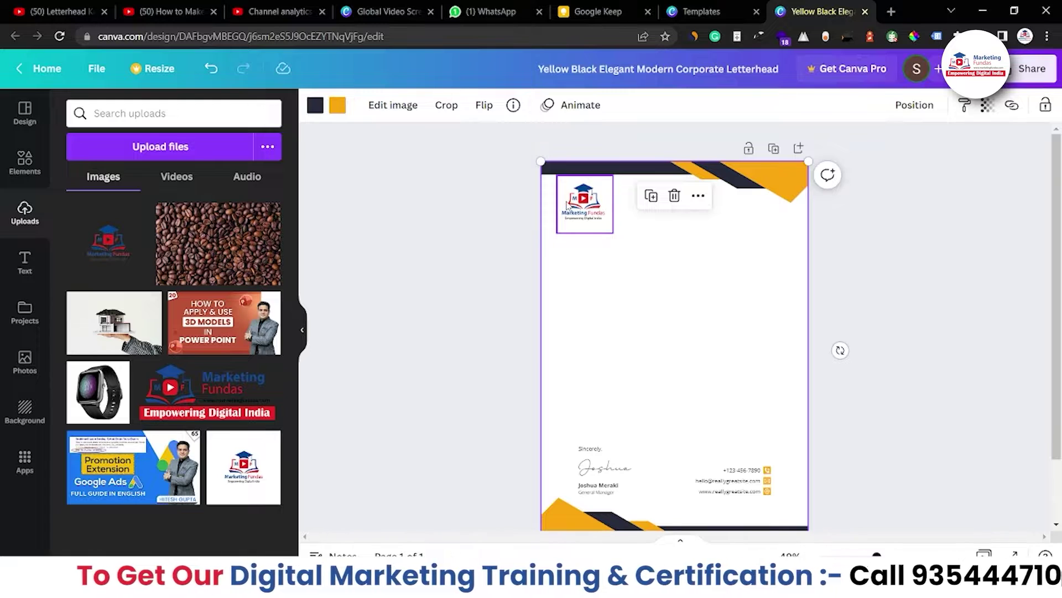
Change the header graphic's dark bands to the logo blue and its yellow shapes to red.
click(315, 104)
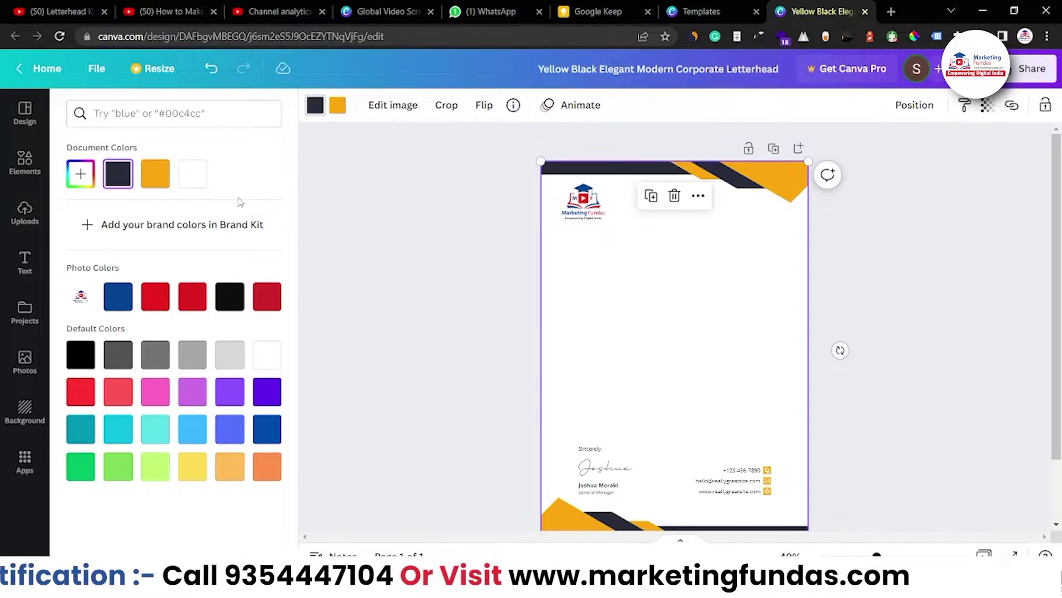
click(126, 295)
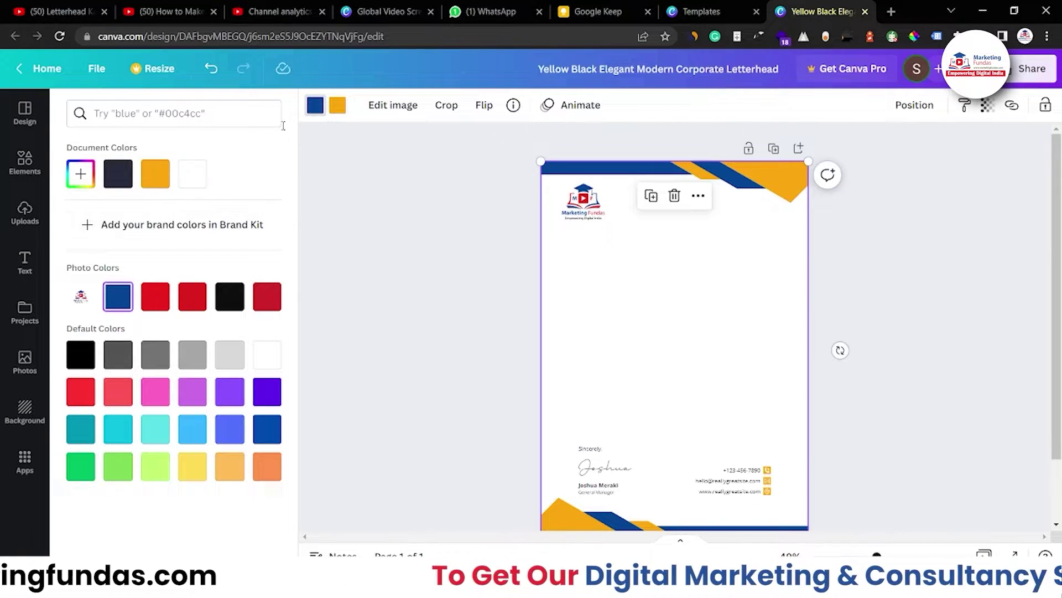
click(337, 111)
click(160, 297)
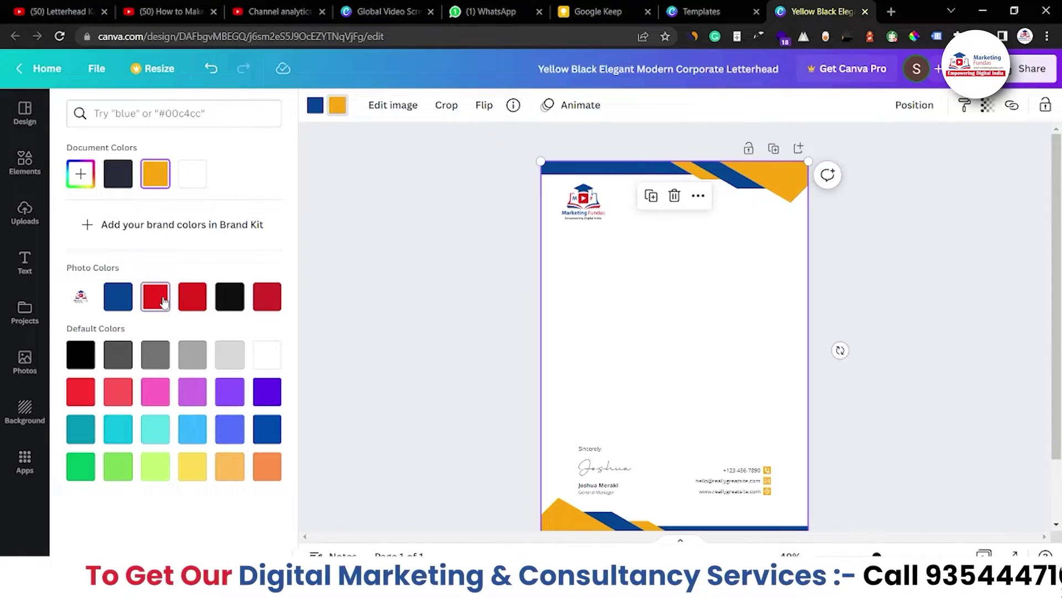
key(Escape)
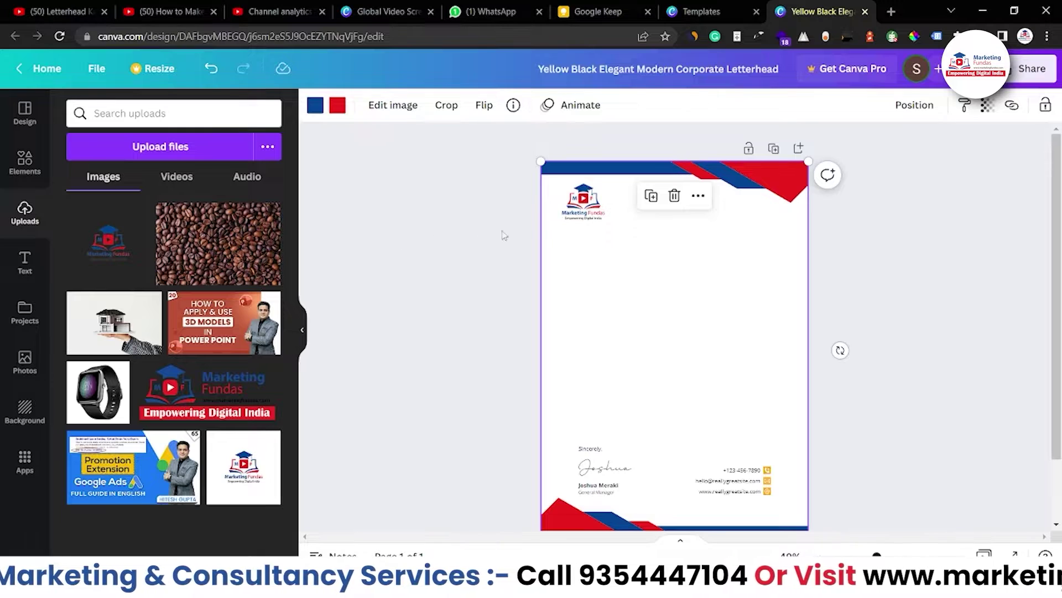
click(465, 288)
scroll(517, 412, down, 2)
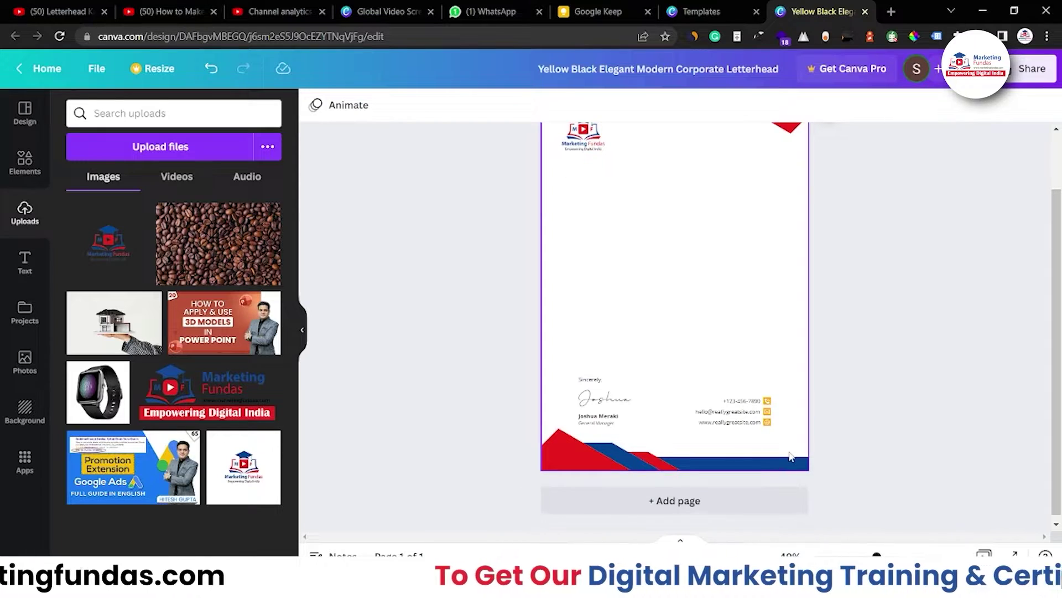
Add a second logo, and replace the small top-left logo with the wide Marketing Fundas banner.
scroll(775, 460, up, 2)
drag(78, 215, 682, 310)
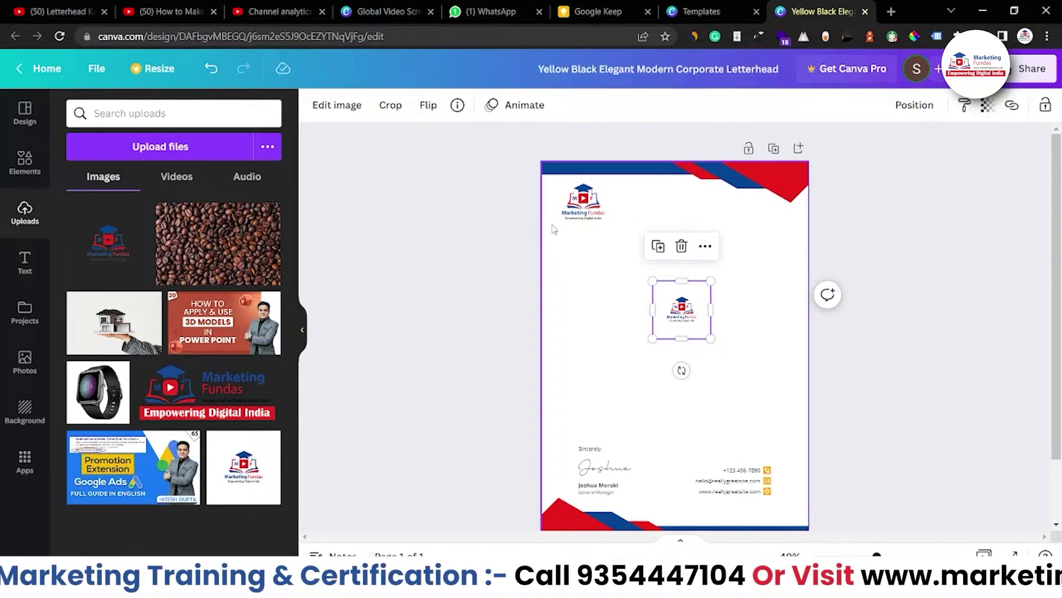
click(570, 213)
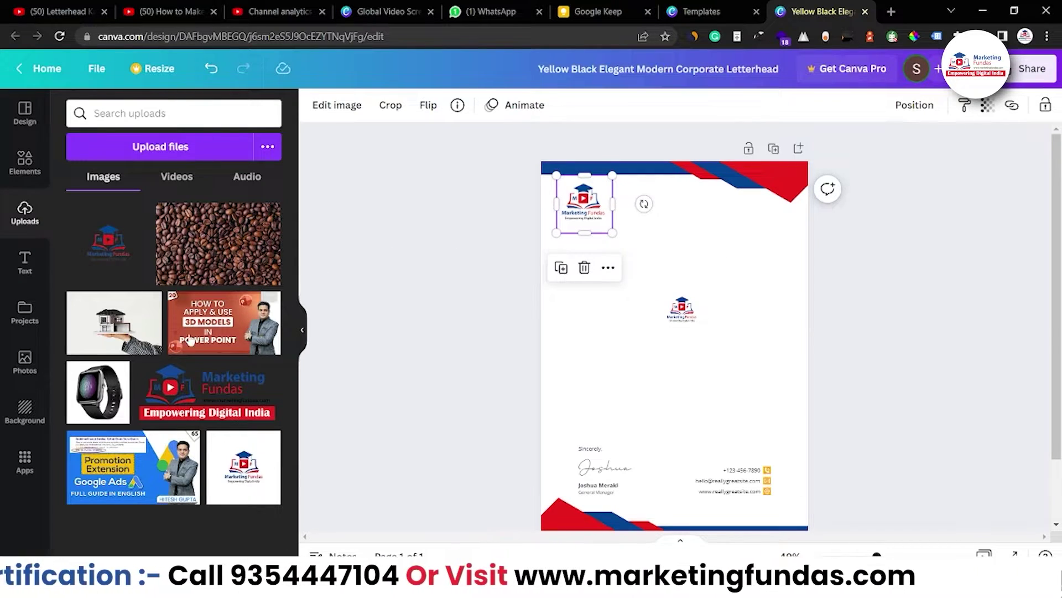
drag(195, 384, 436, 286)
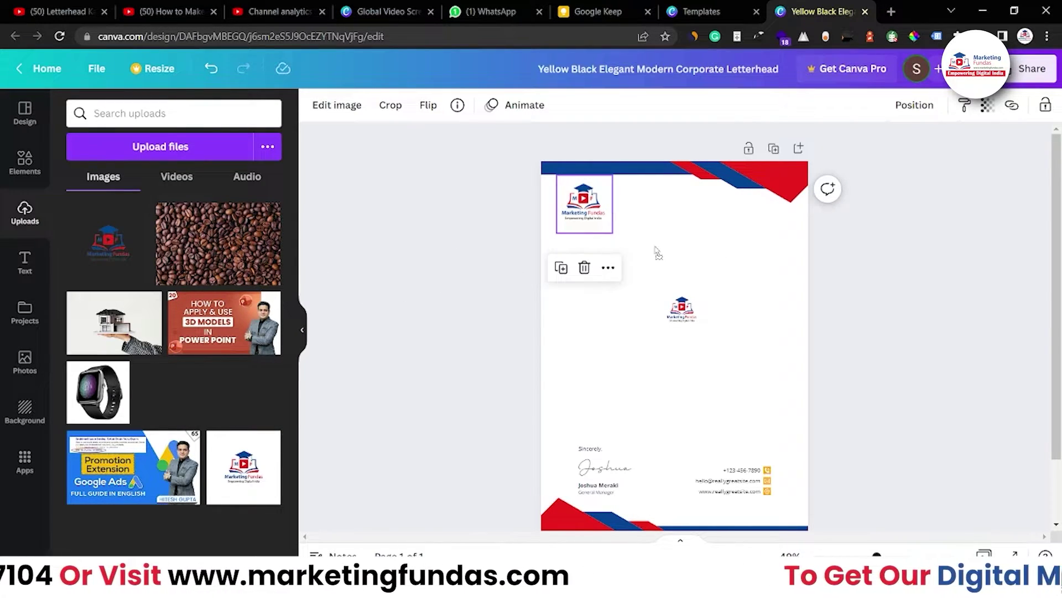
drag(656, 251, 658, 253)
click(597, 215)
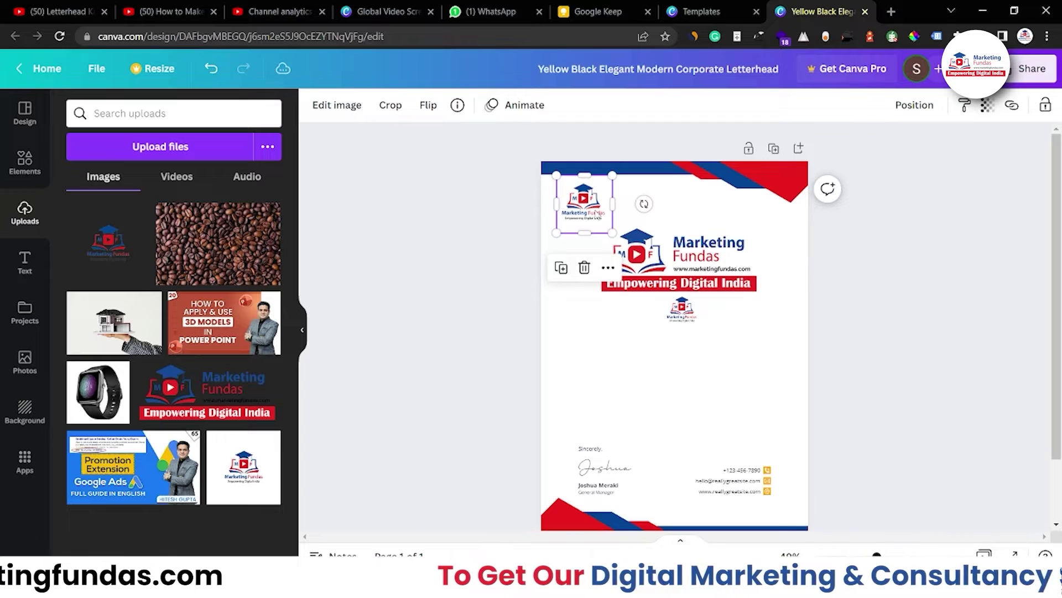
click(584, 268)
click(615, 235)
drag(598, 226, 554, 189)
click(489, 217)
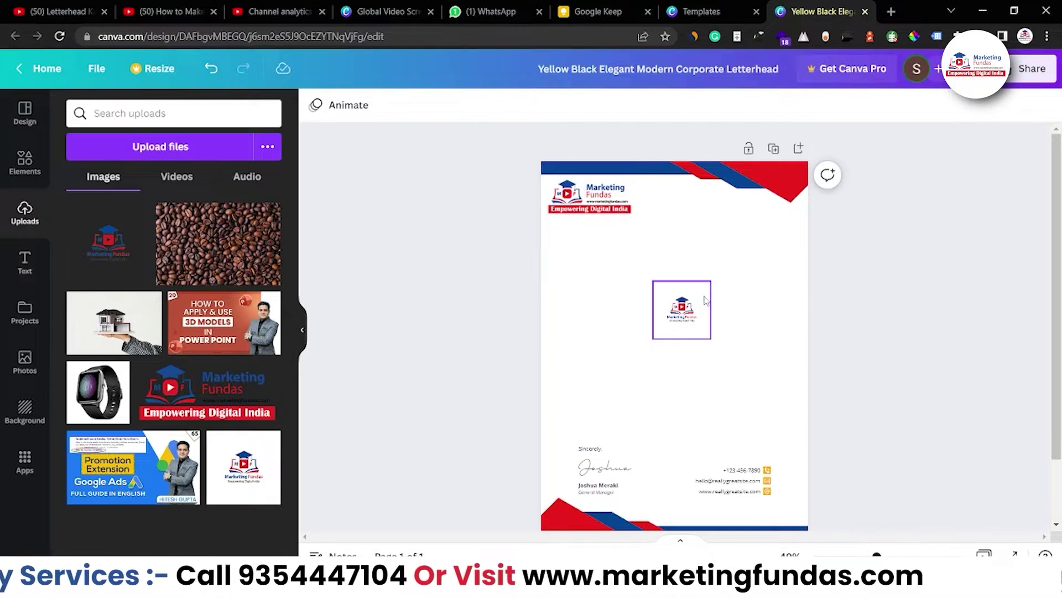
Enlarge the second Marketing Fundas logo and centre it in the letter body.
click(678, 319)
drag(649, 342, 575, 416)
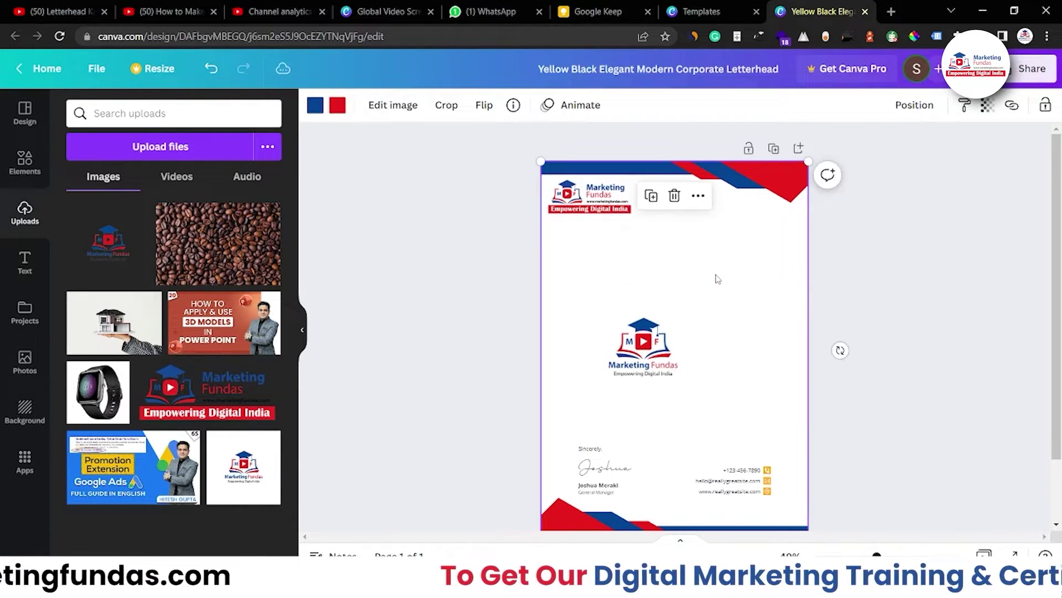
drag(714, 277, 766, 224)
drag(669, 311, 673, 327)
click(436, 331)
click(675, 332)
click(824, 351)
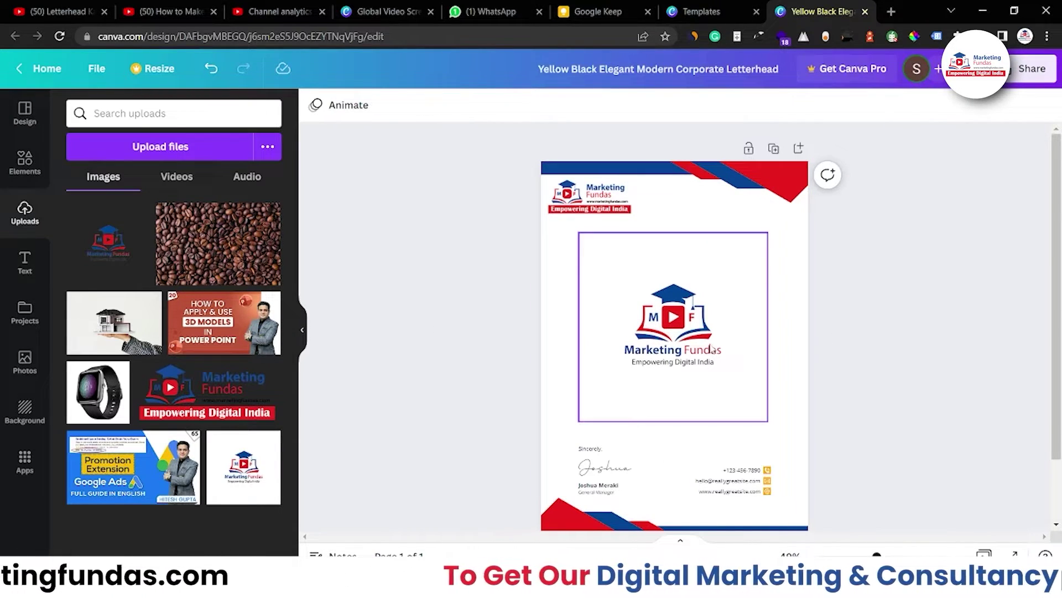
click(607, 351)
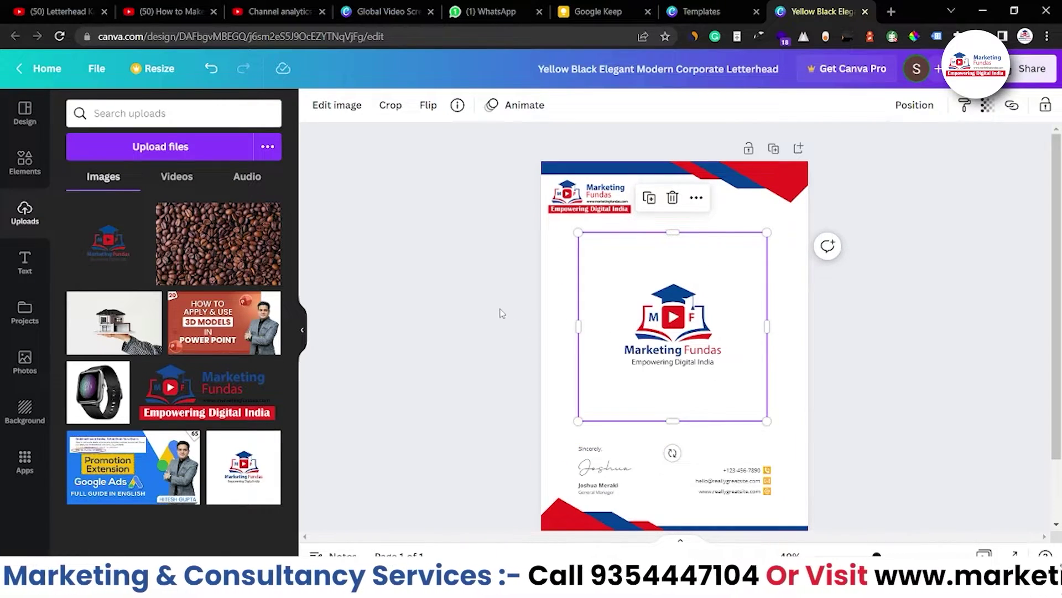
Set the centred Marketing Fundas logo's transparency to 15.
click(501, 313)
click(673, 332)
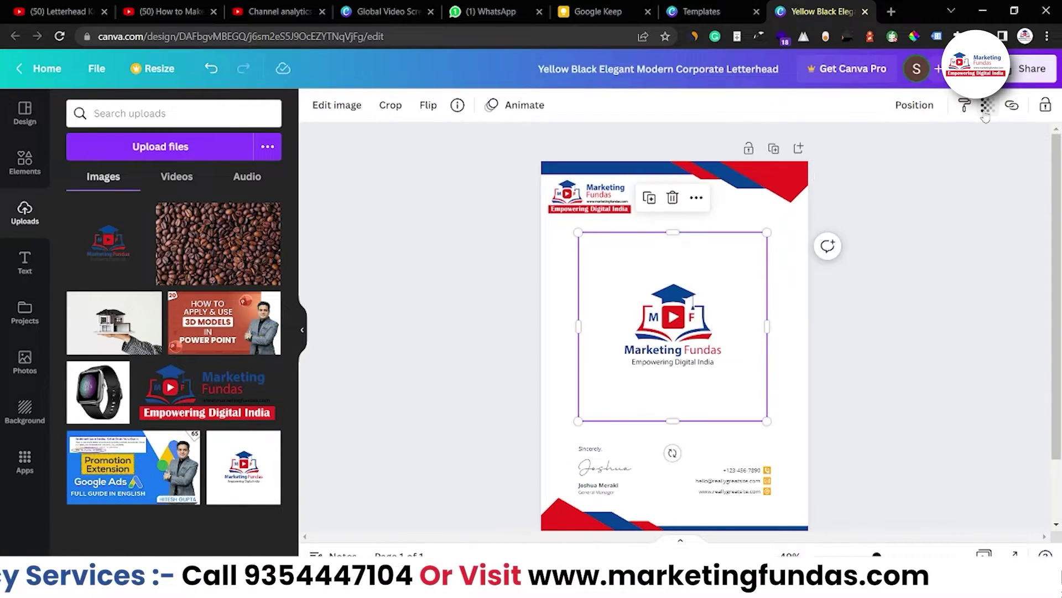
click(986, 113)
drag(988, 162, 876, 174)
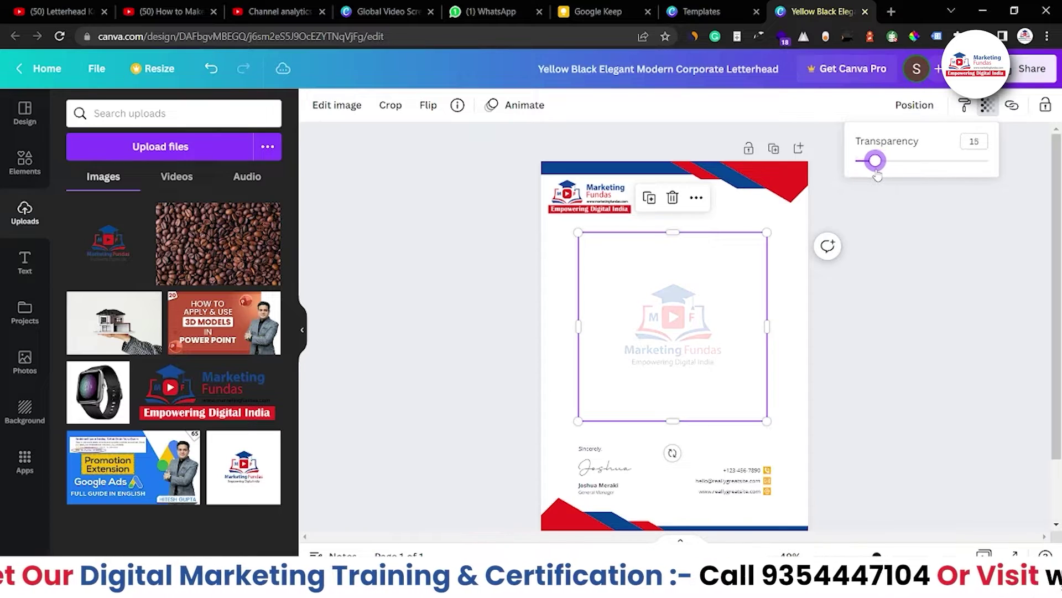
click(874, 231)
click(874, 230)
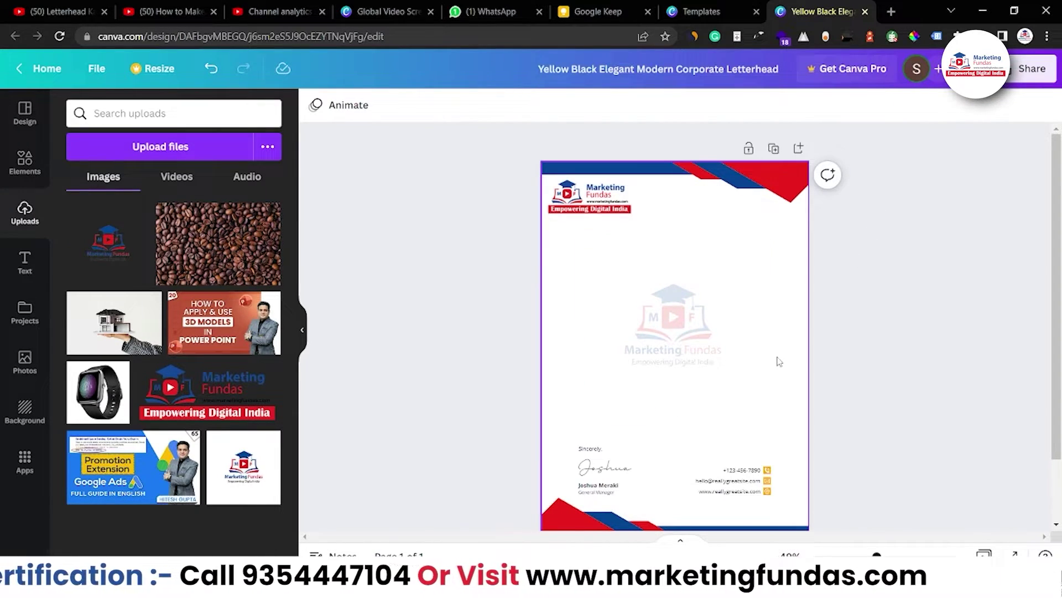
Delete the handwritten signature above the signer's name.
click(590, 470)
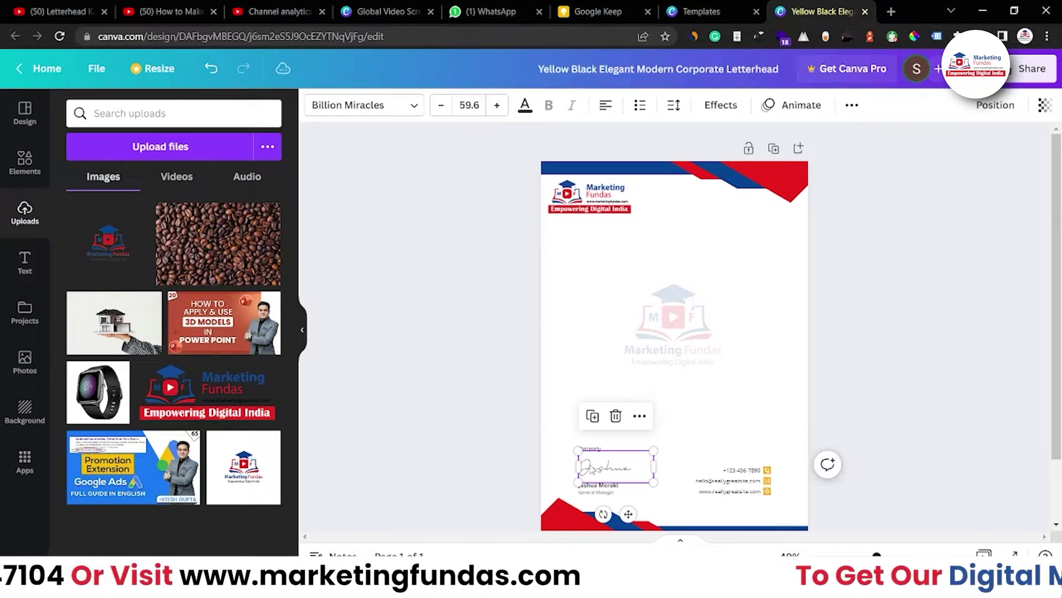
key(Delete)
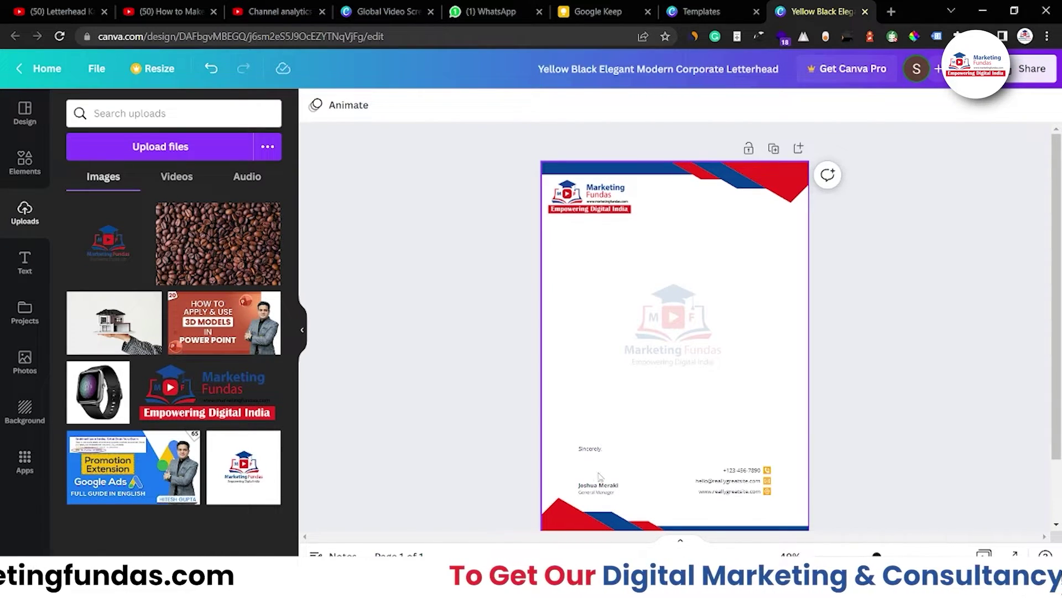
scroll(885, 447, up, 3)
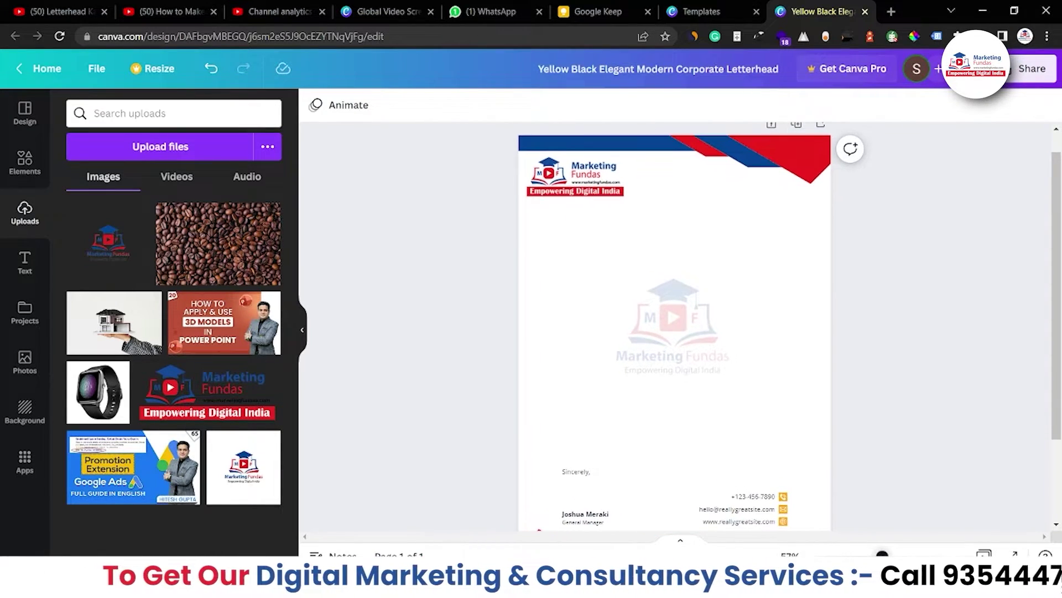
scroll(885, 447, down, 2)
Replace the signer's name with the new signer's name and change General Manager to CEO.
double_click(563, 446)
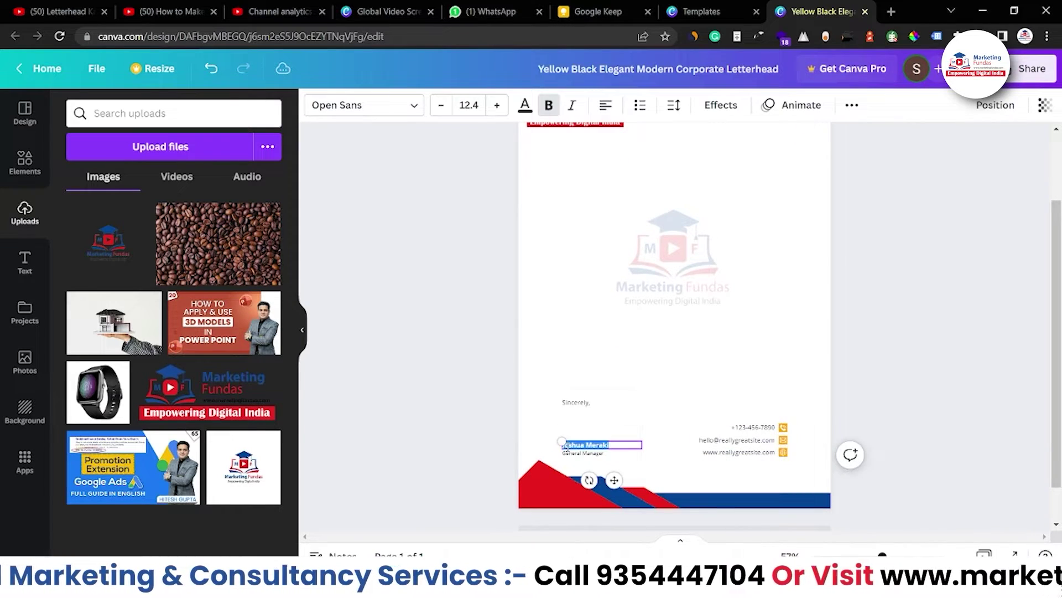
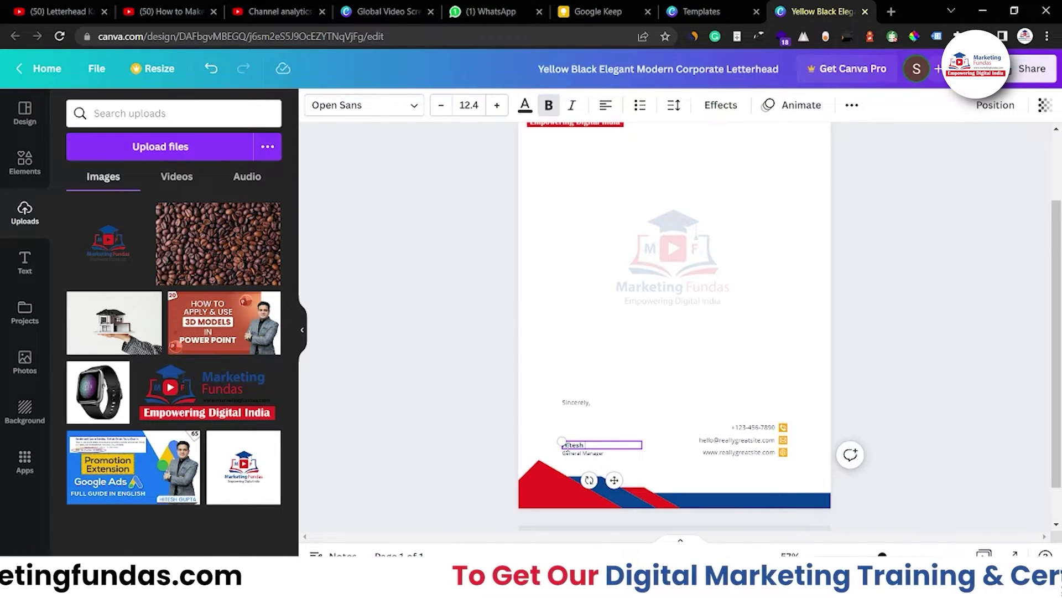
click(573, 455)
click(573, 454)
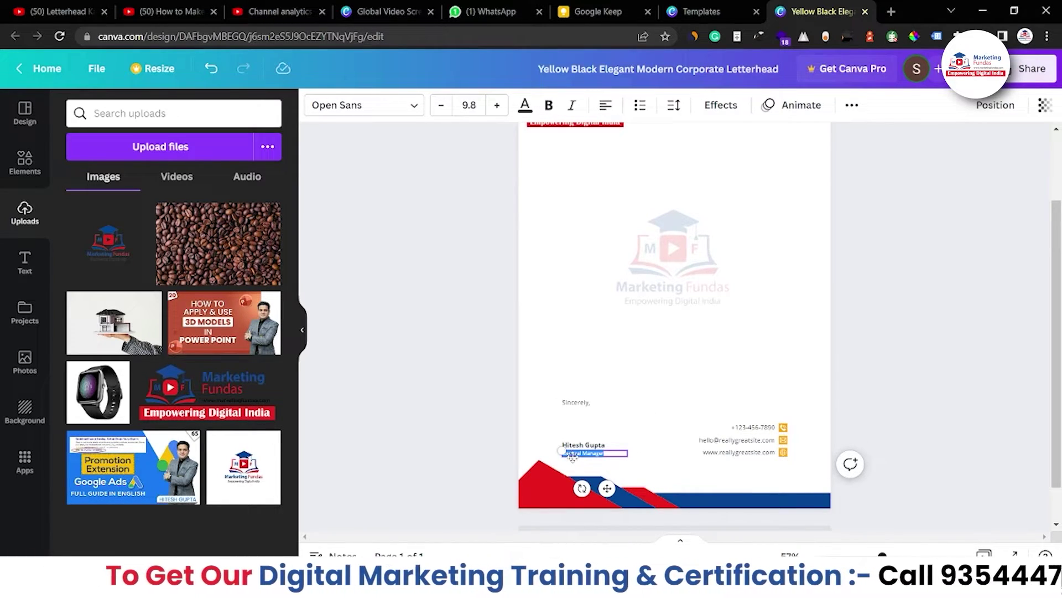
text(CE)
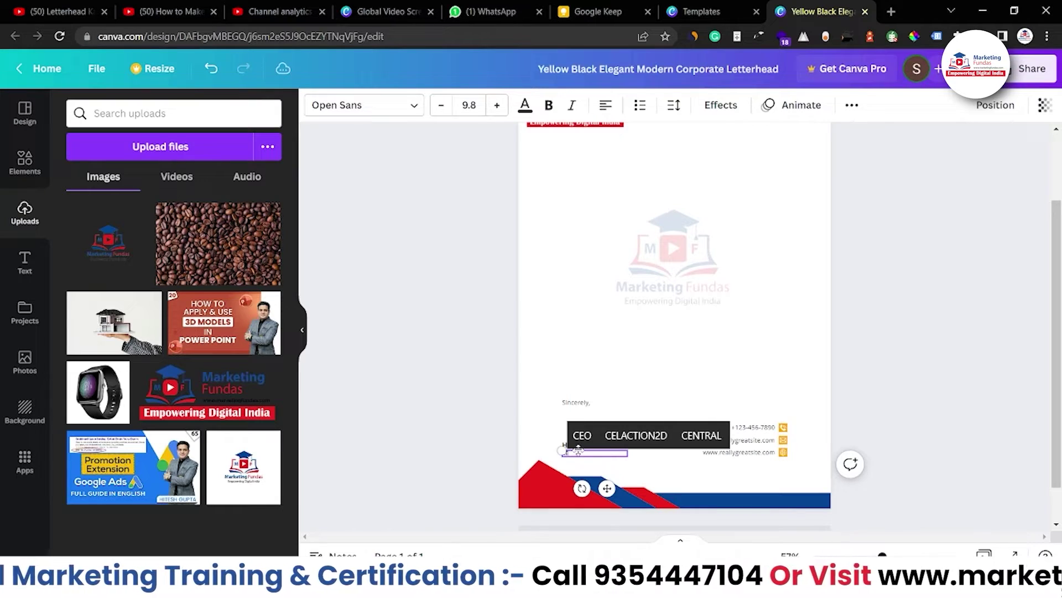
text(O)
click(442, 406)
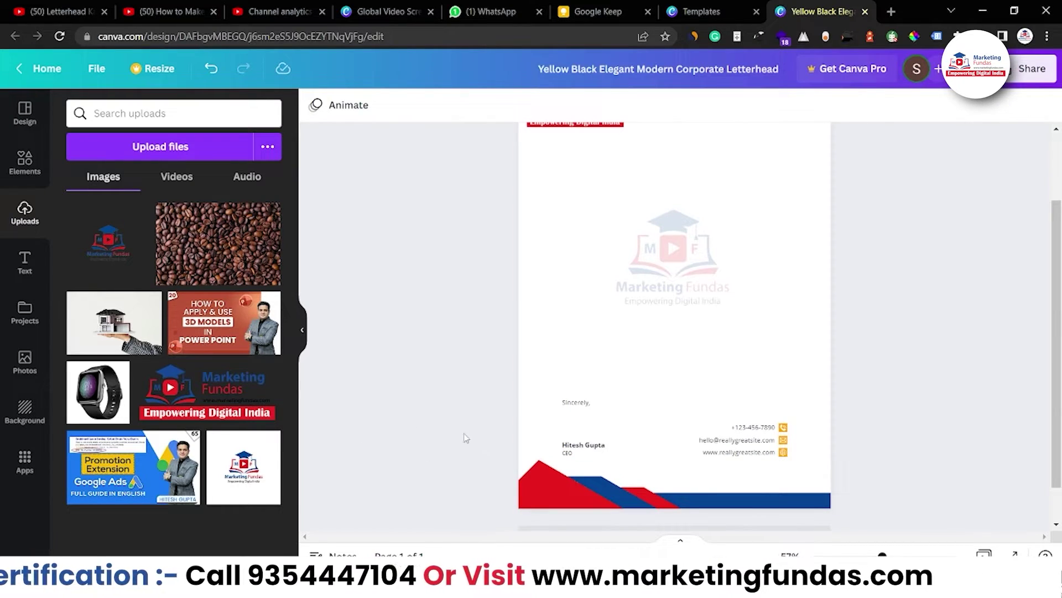
Check the email and website lines in the contact-details group, leaving them unchanged.
click(758, 429)
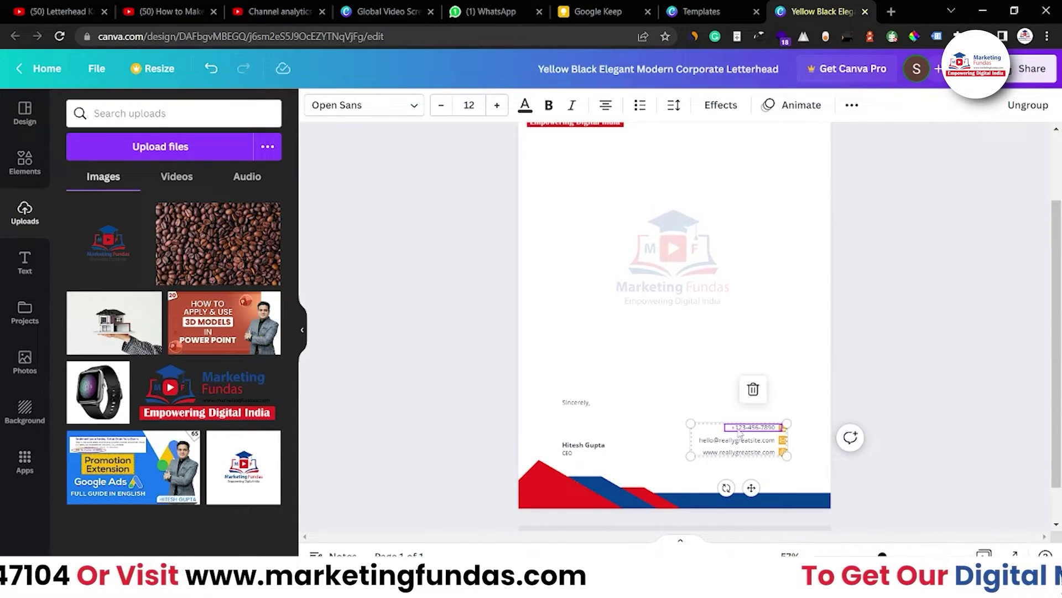
click(731, 442)
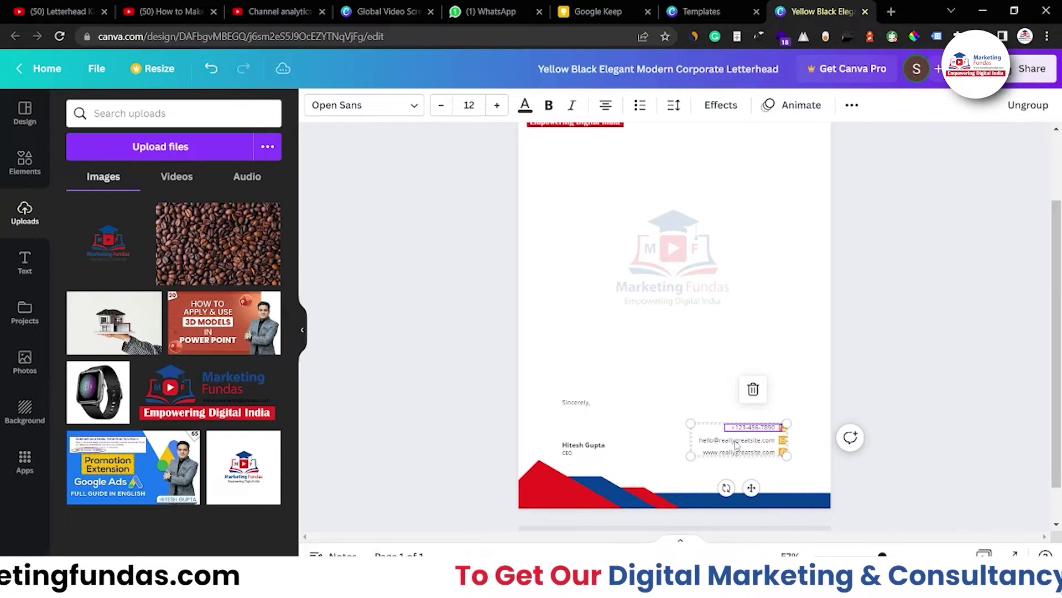
click(742, 454)
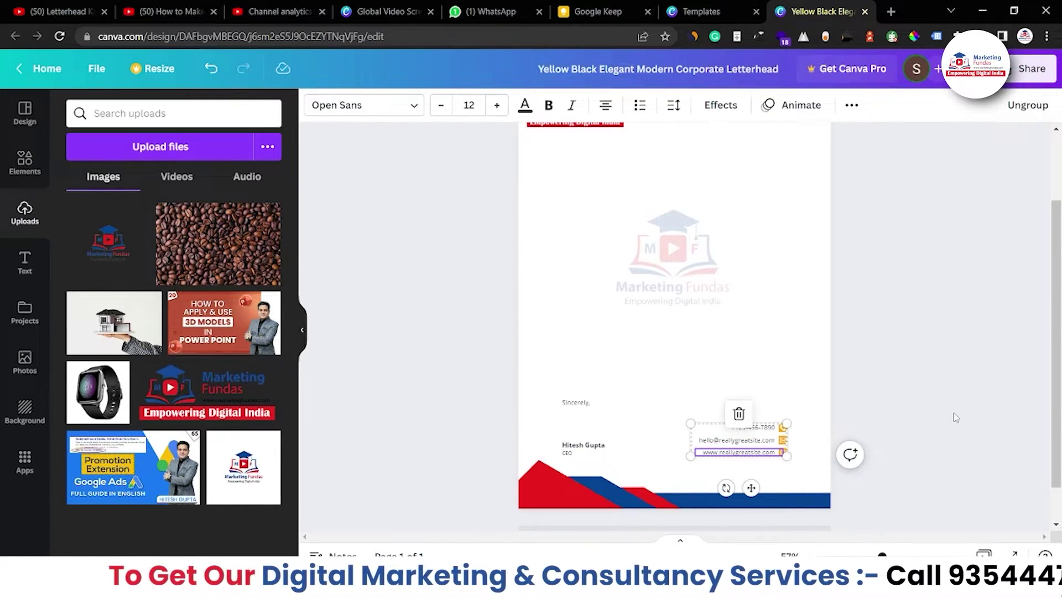
click(803, 507)
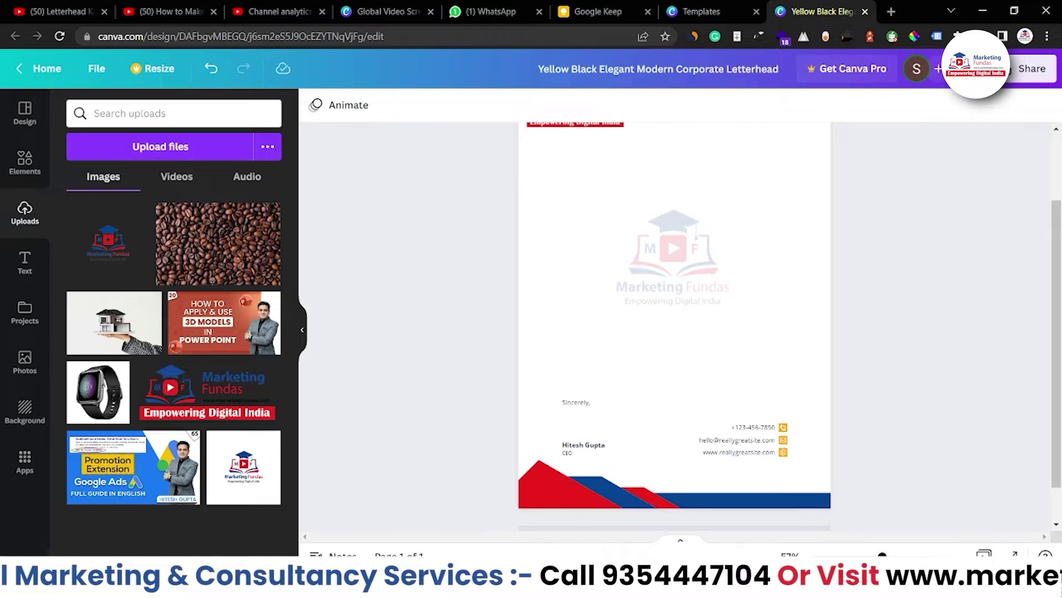
scroll(910, 437, down, 3)
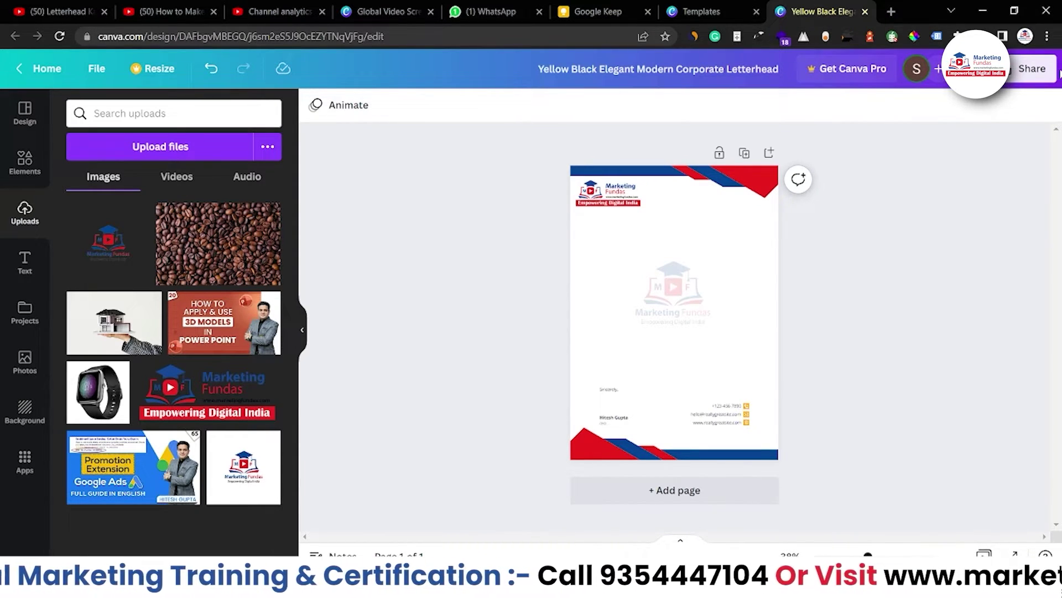
Download the letterhead as a PDF Standard file and open the downloaded PDF.
click(1040, 69)
click(847, 401)
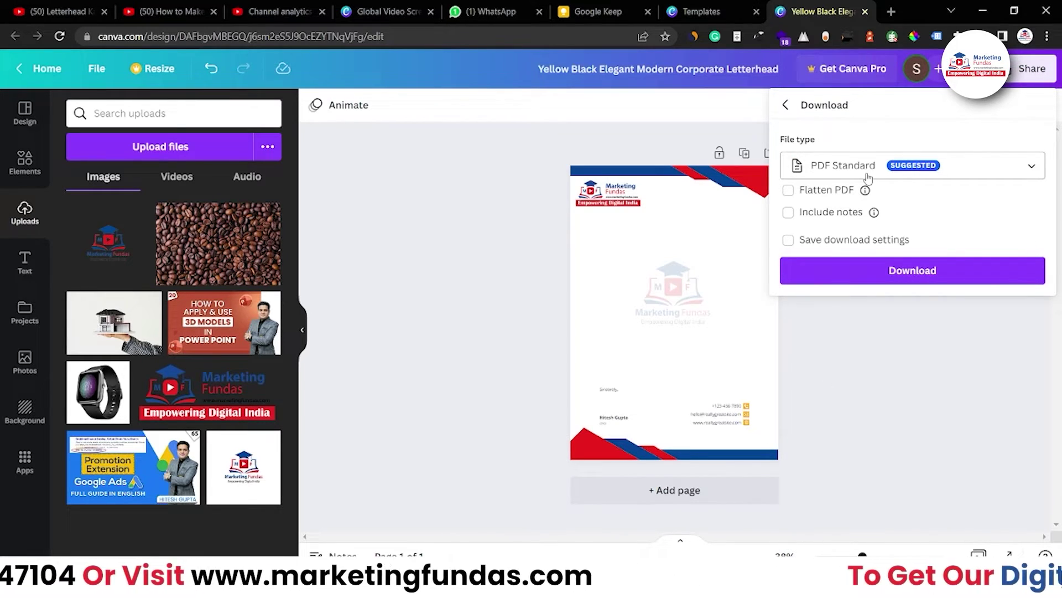
click(868, 178)
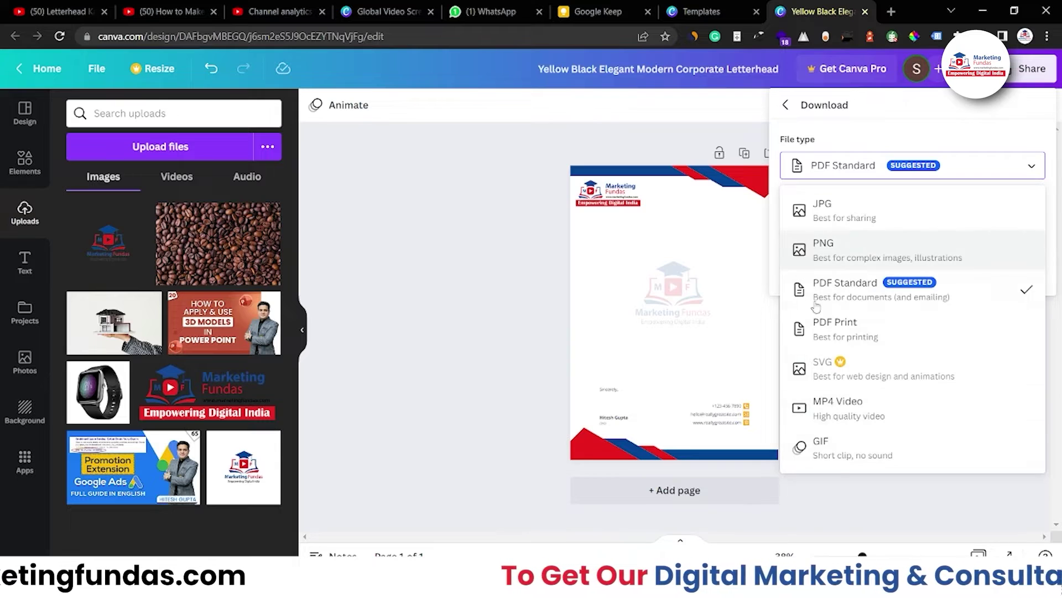
click(938, 133)
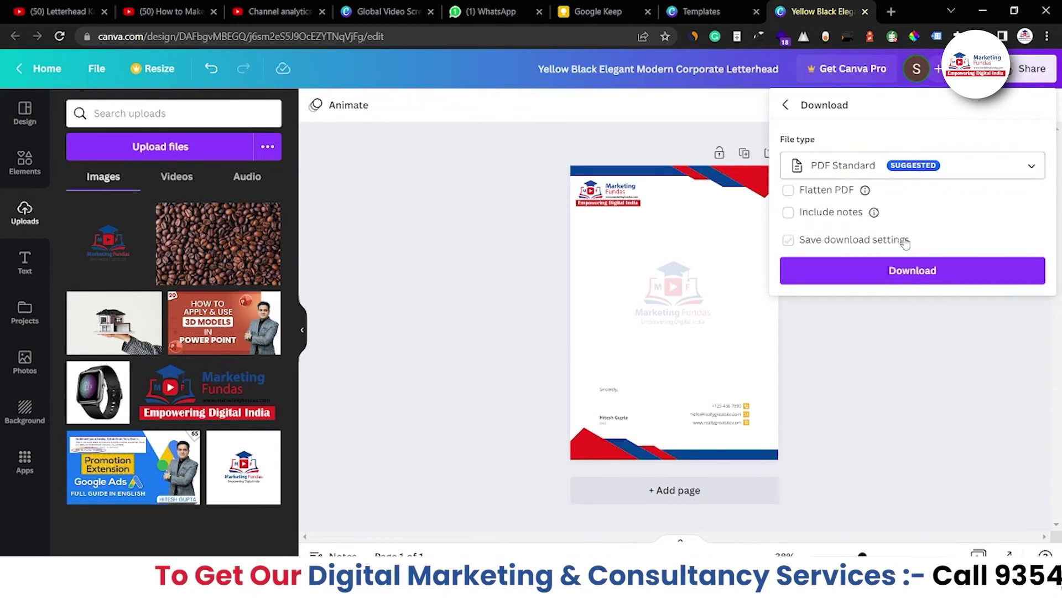
click(909, 283)
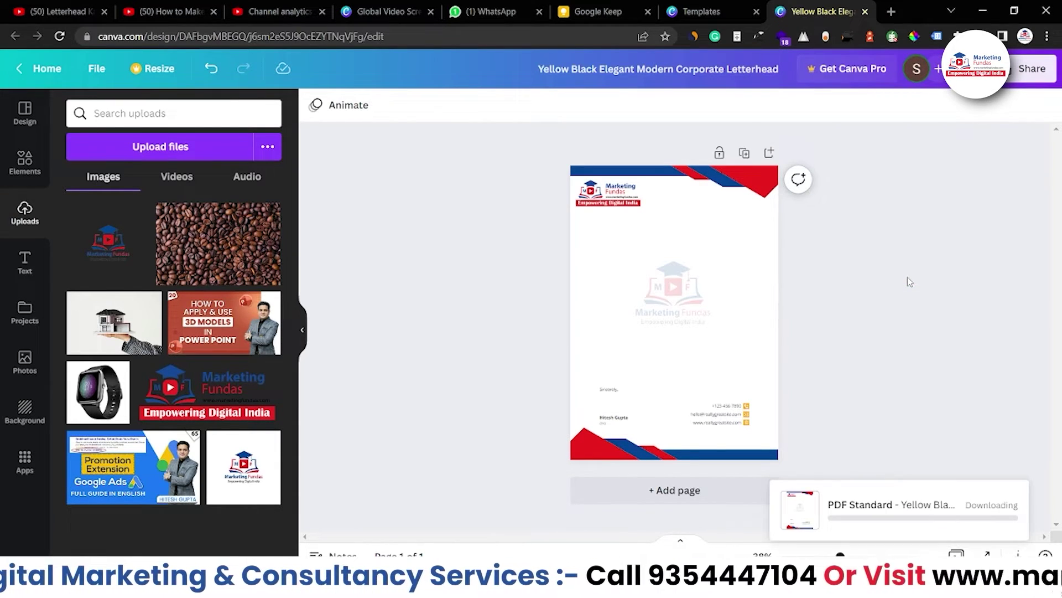
click(166, 446)
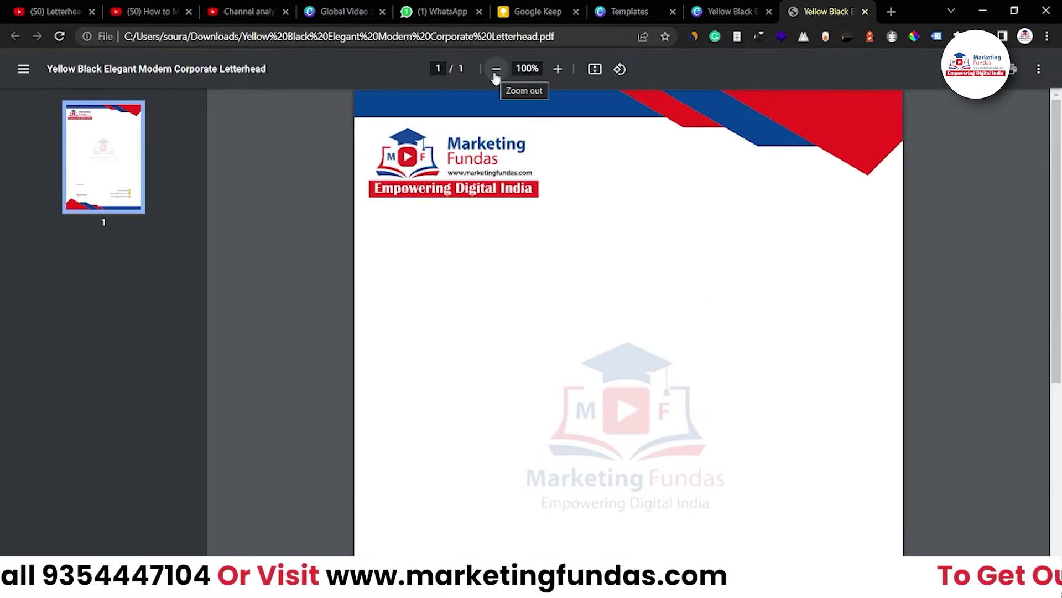
click(495, 68)
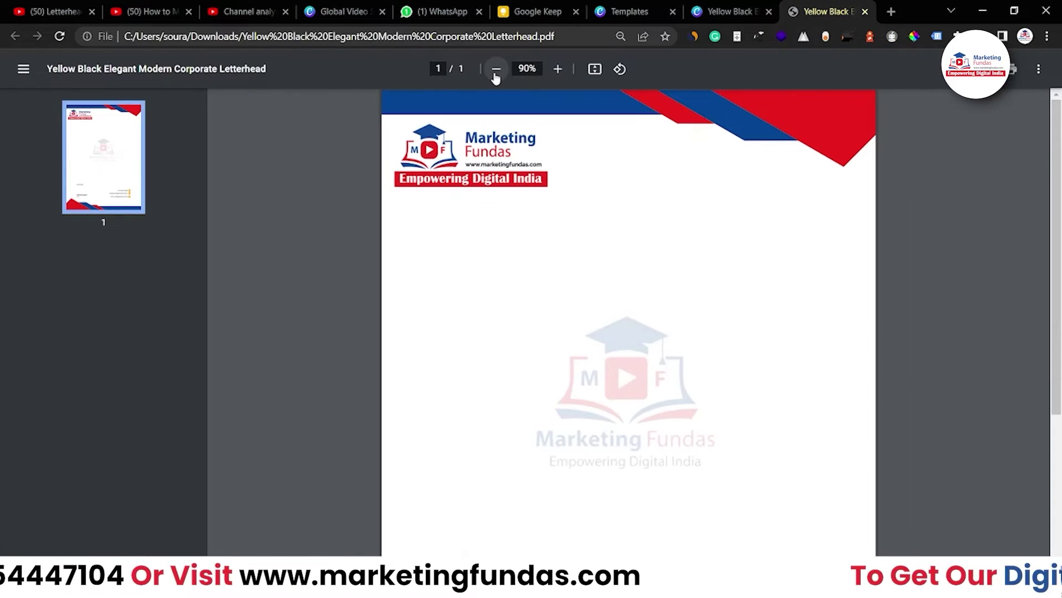
click(496, 69)
click(496, 69)
click(496, 68)
click(496, 69)
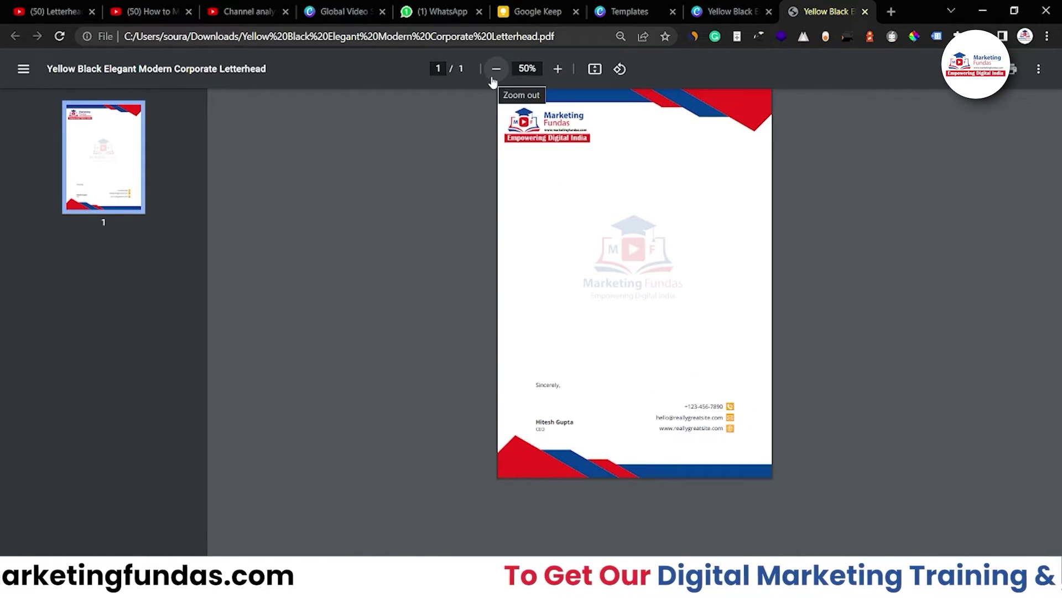
click(558, 68)
scroll(629, 321, down, 1)
scroll(1008, 114, up, 1)
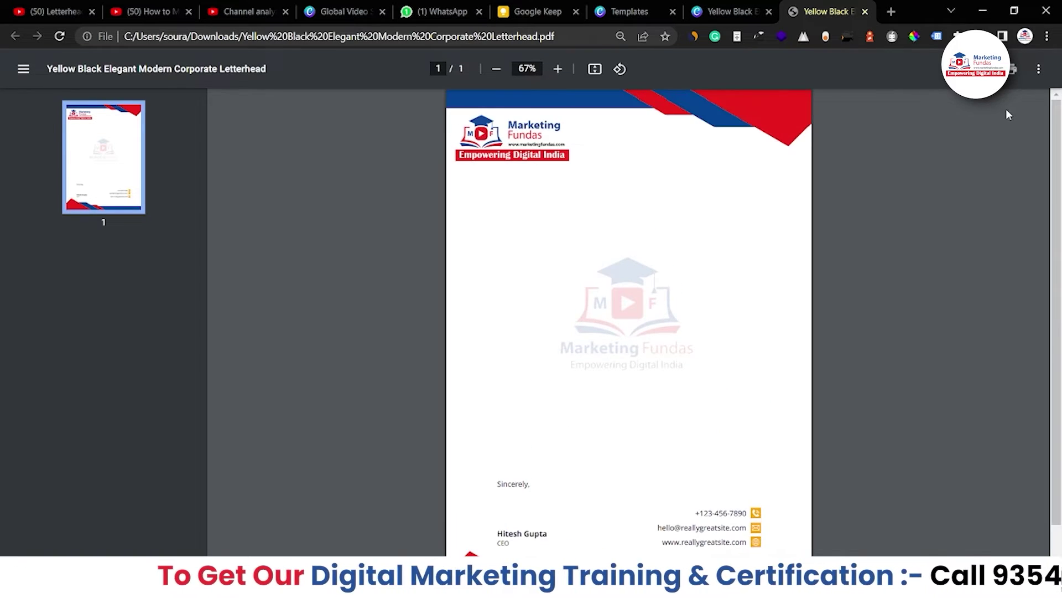
scroll(872, 282, down, 1)
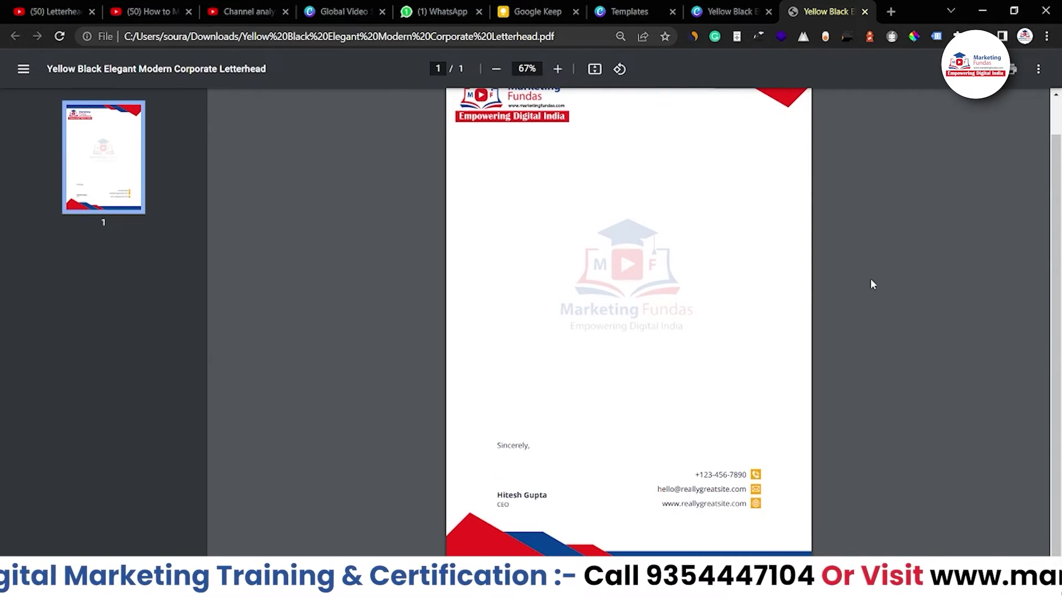
scroll(871, 284, up, 1)
scroll(868, 284, down, 1)
scroll(868, 284, up, 1)
scroll(842, 289, down, 1)
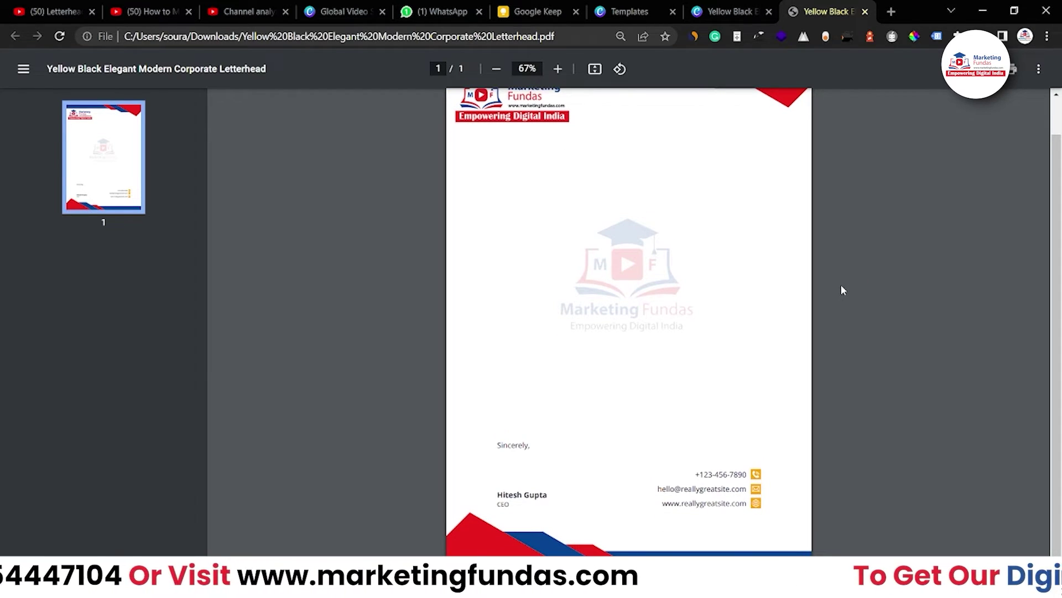